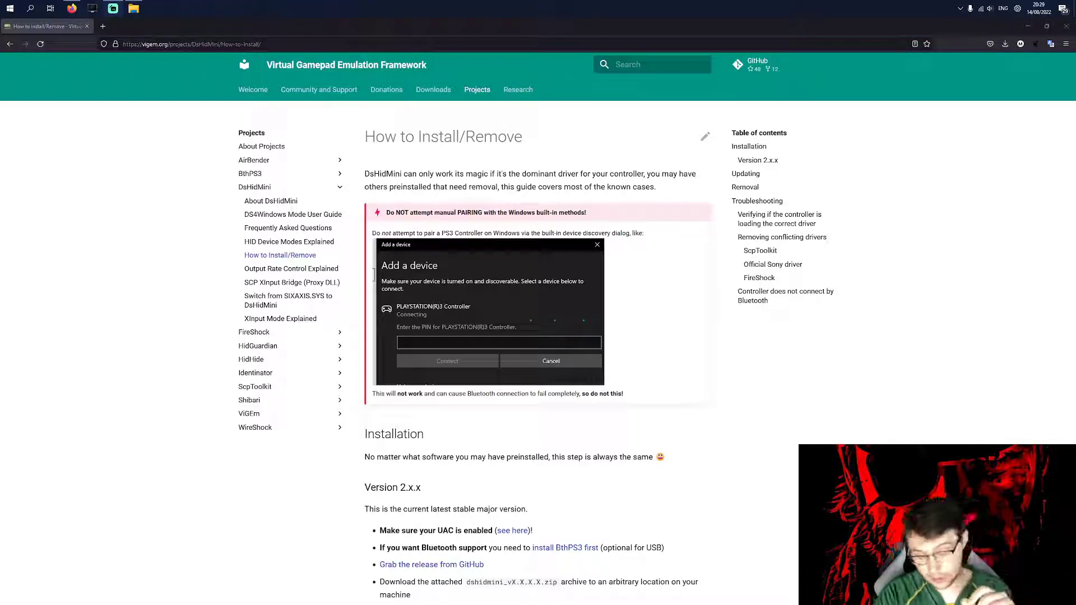
# Step: Read the guide's intro and pairing warning, then scroll down and highlight the Version 2.x.x UAC step
pyautogui.moveTo(384, 136); pyautogui.dragTo(461, 219)
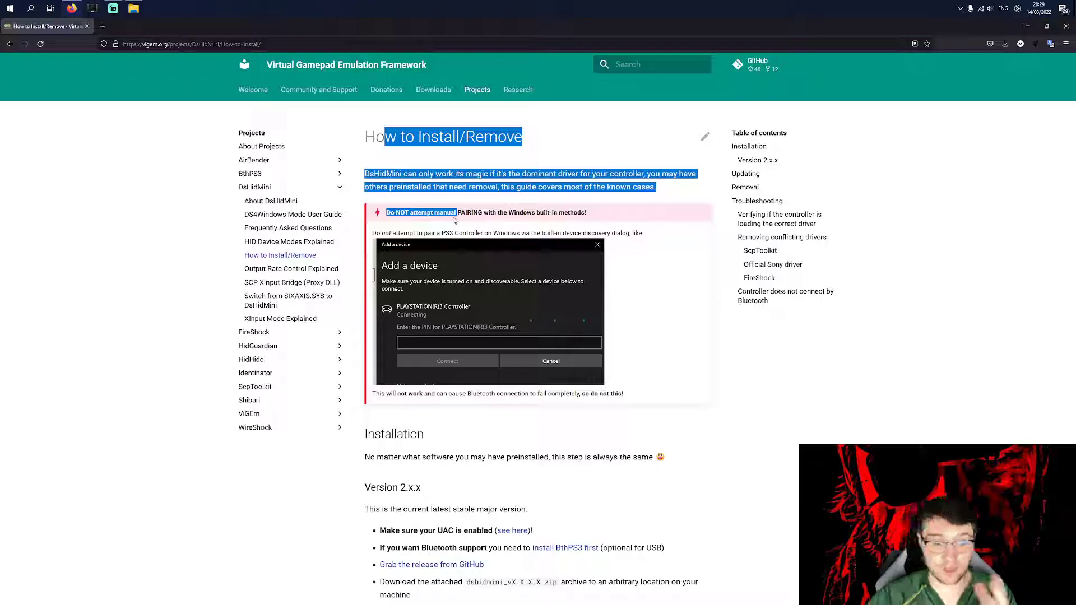
pyautogui.click(458, 162)
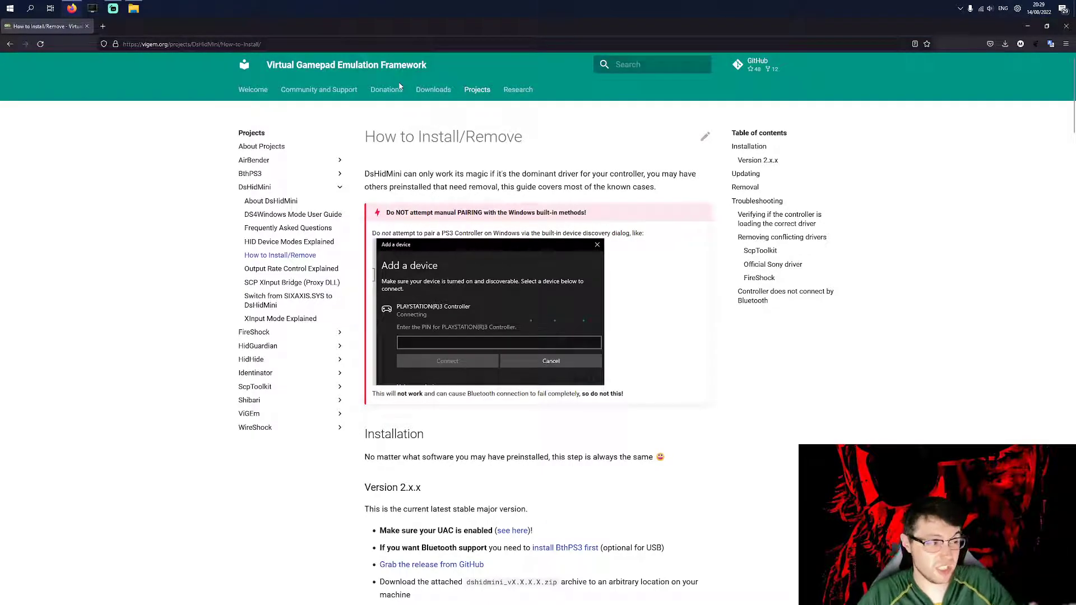
pyautogui.scroll(-1, 421, 105)
pyautogui.scroll(-4, 373, 256)
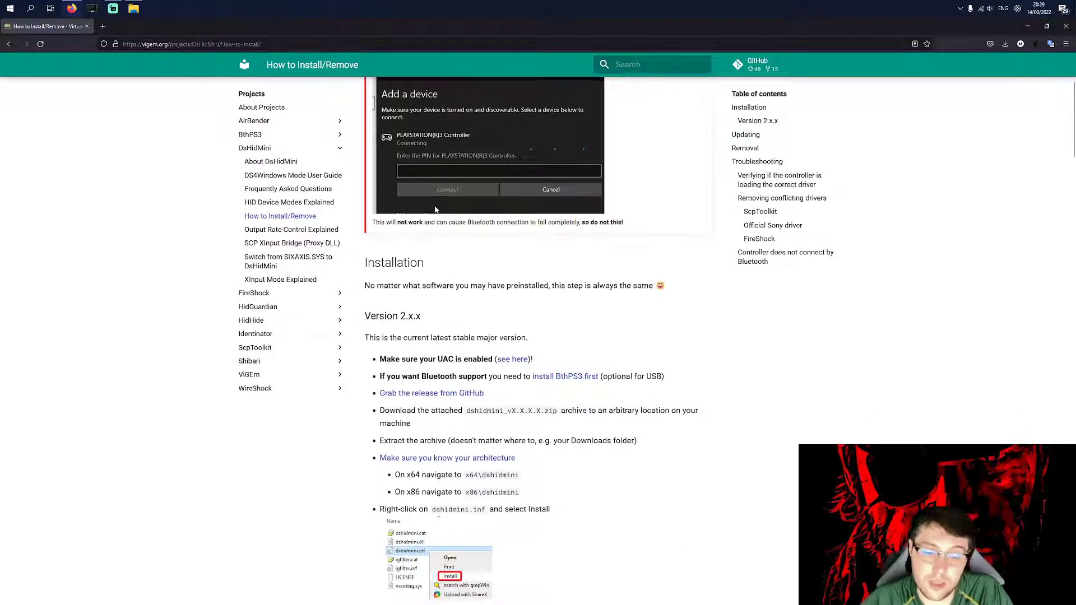
pyautogui.moveTo(404, 274); pyautogui.dragTo(535, 273)
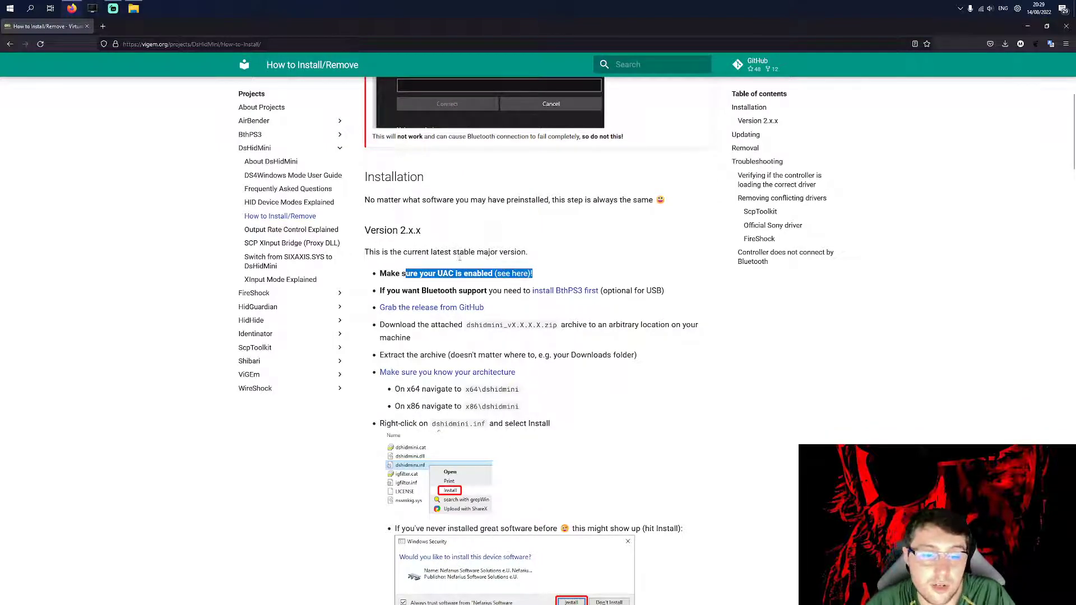
# Step: Use a 'uac' Start search to check UAC, found at Never notify, and close it unchanged
pyautogui.press('super')
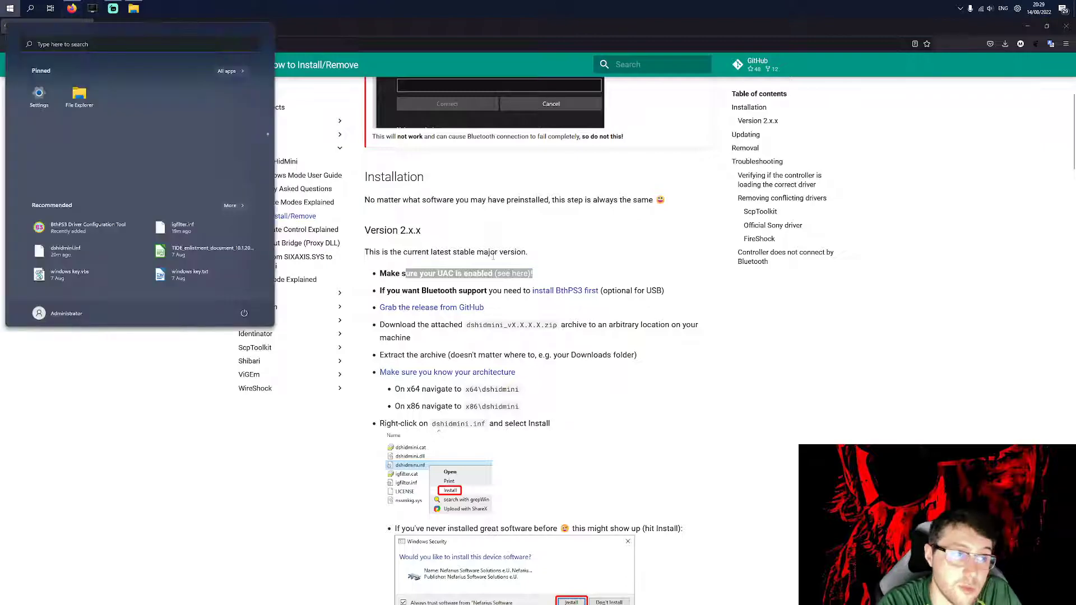
pyautogui.write('uac')
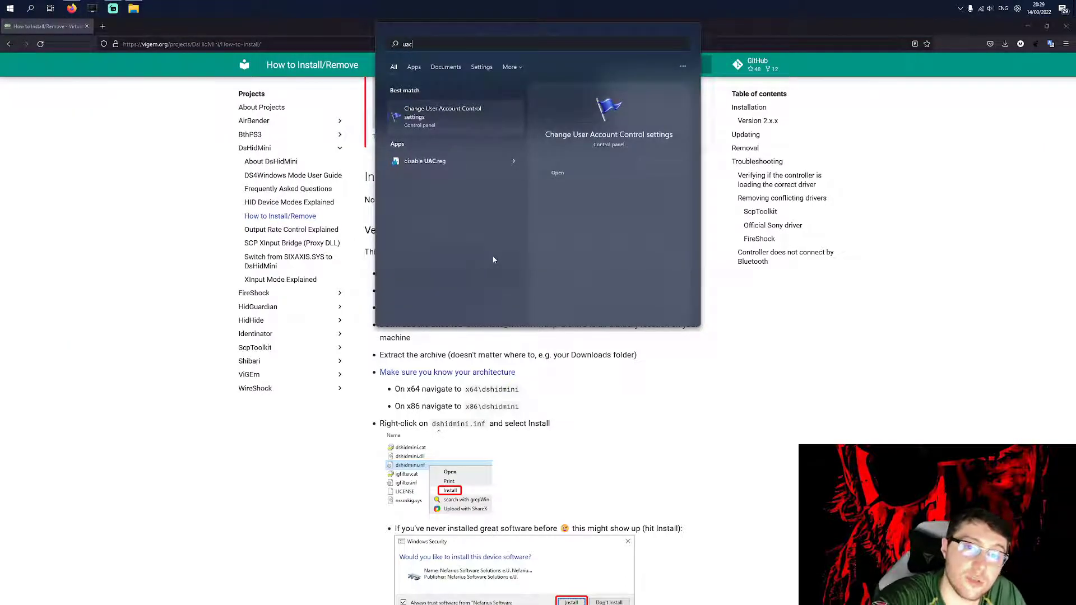
pyautogui.press('Return')
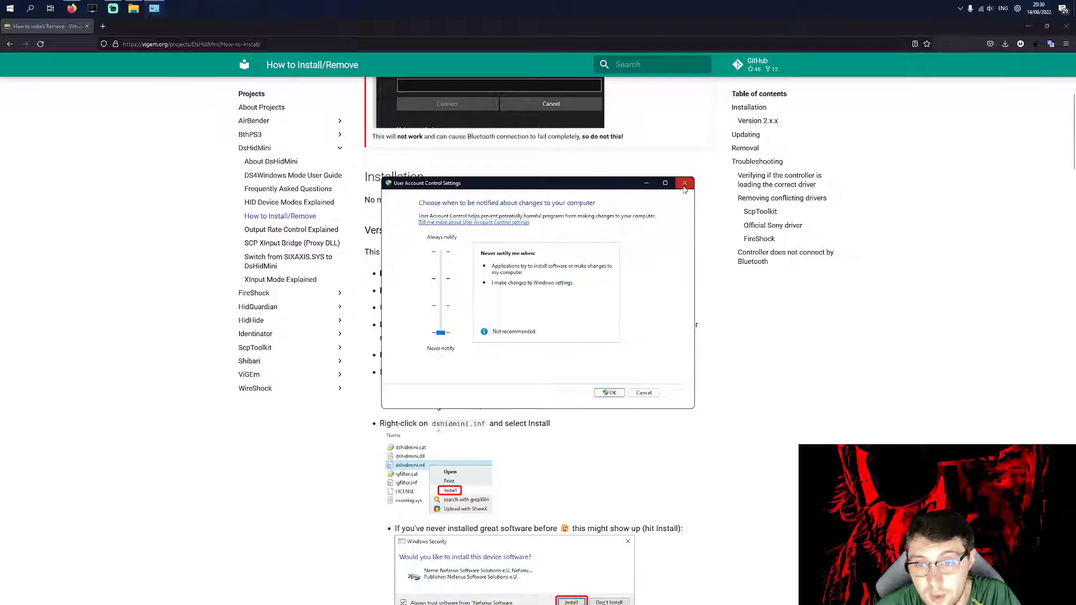
pyautogui.click(685, 187)
pyautogui.moveTo(562, 276); pyautogui.dragTo(380, 273)
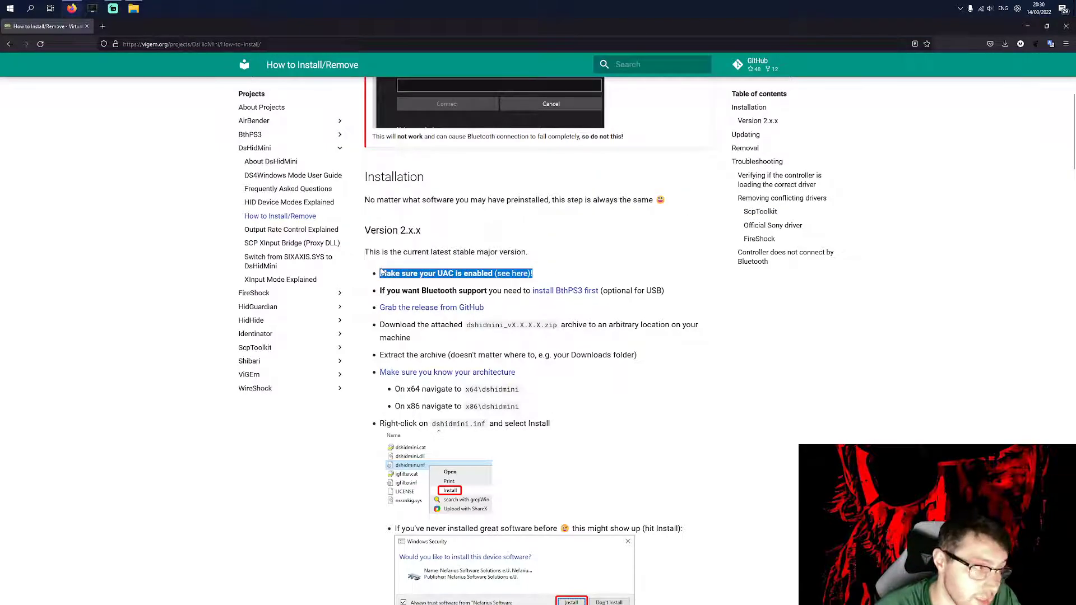
pyautogui.click(389, 287)
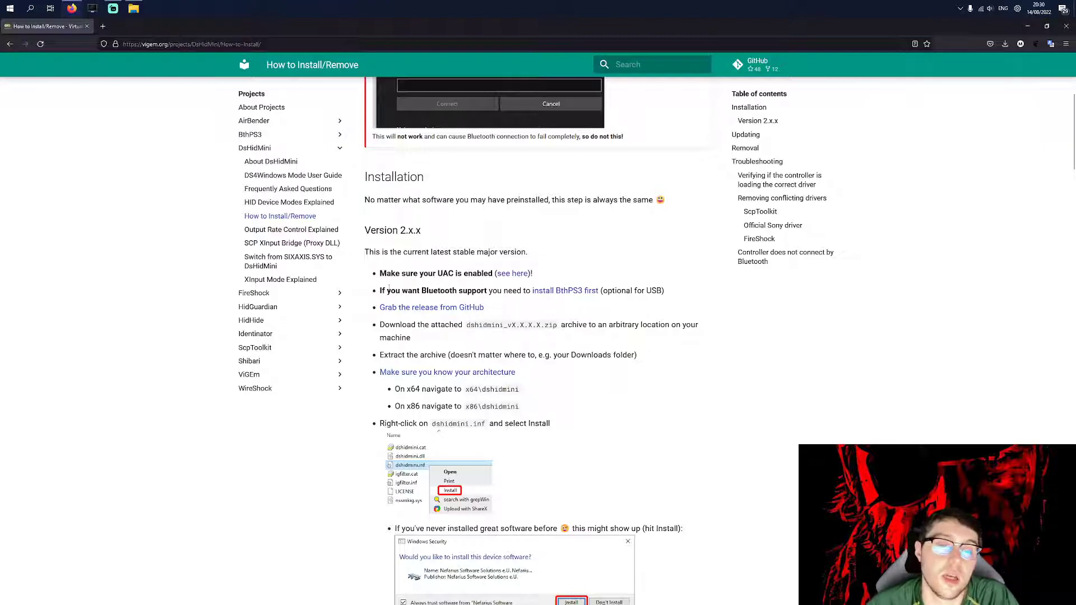
pyautogui.moveTo(389, 287); pyautogui.dragTo(601, 292)
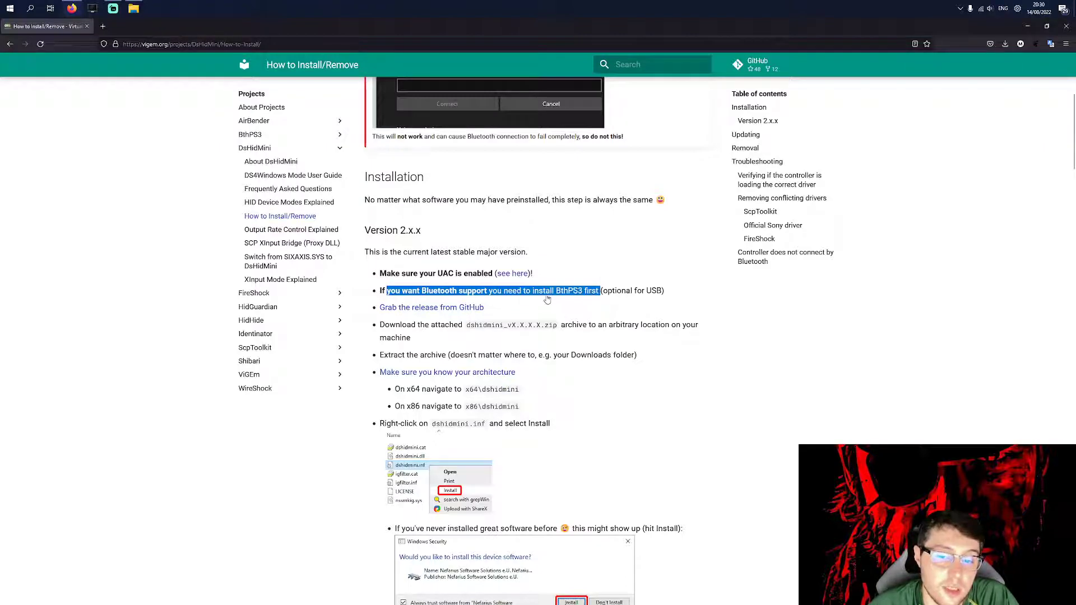
pyautogui.scroll(3, 548, 300)
pyautogui.moveTo(376, 147); pyautogui.dragTo(482, 236)
pyautogui.moveTo(386, 126); pyautogui.dragTo(543, 129)
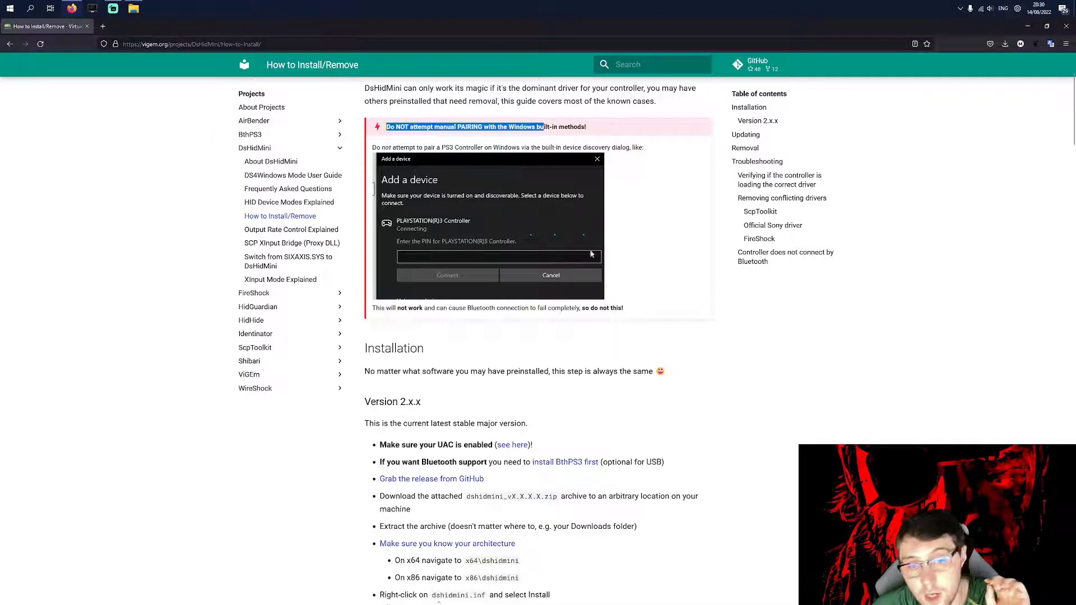
pyautogui.moveTo(641, 309); pyautogui.dragTo(388, 133)
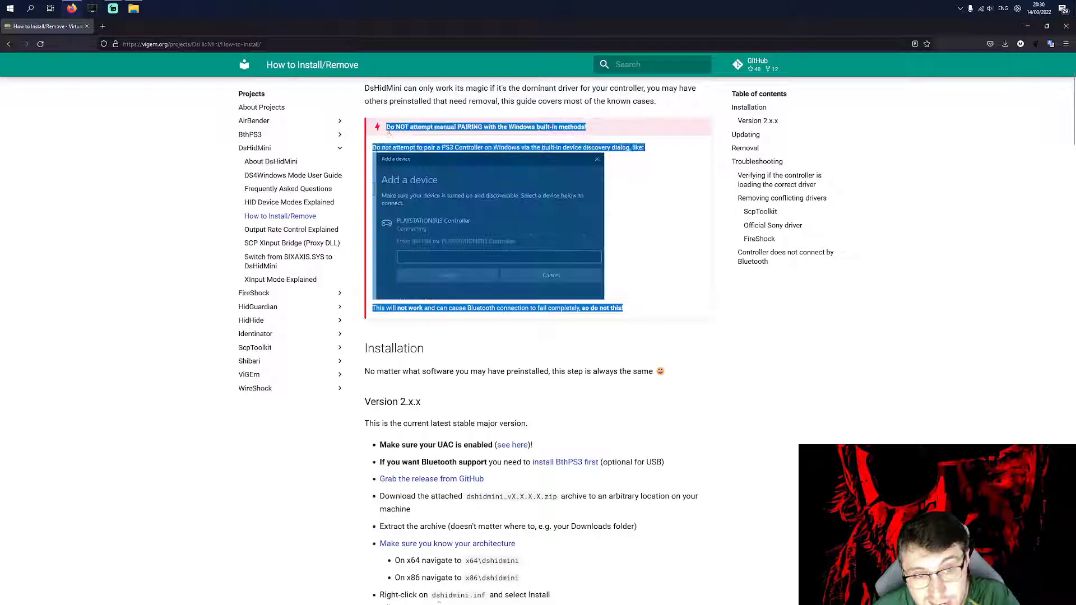
pyautogui.scroll(-2, 442, 294)
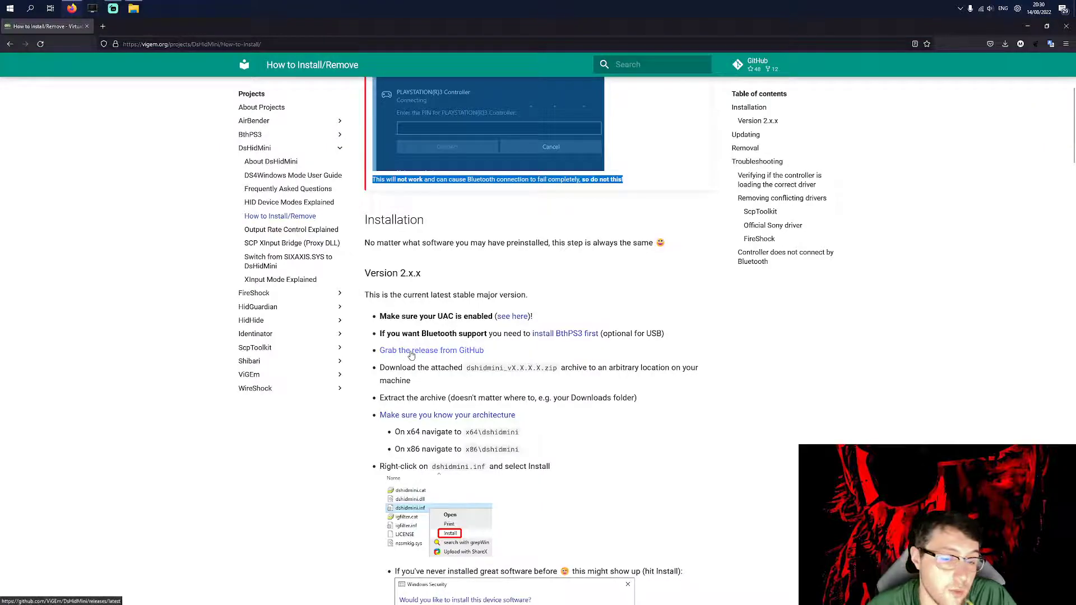
# Step: Open the GitHub release link in a new tab and download dshidmini_v2.2.282.0.zip
pyautogui.rightClick(411, 355)
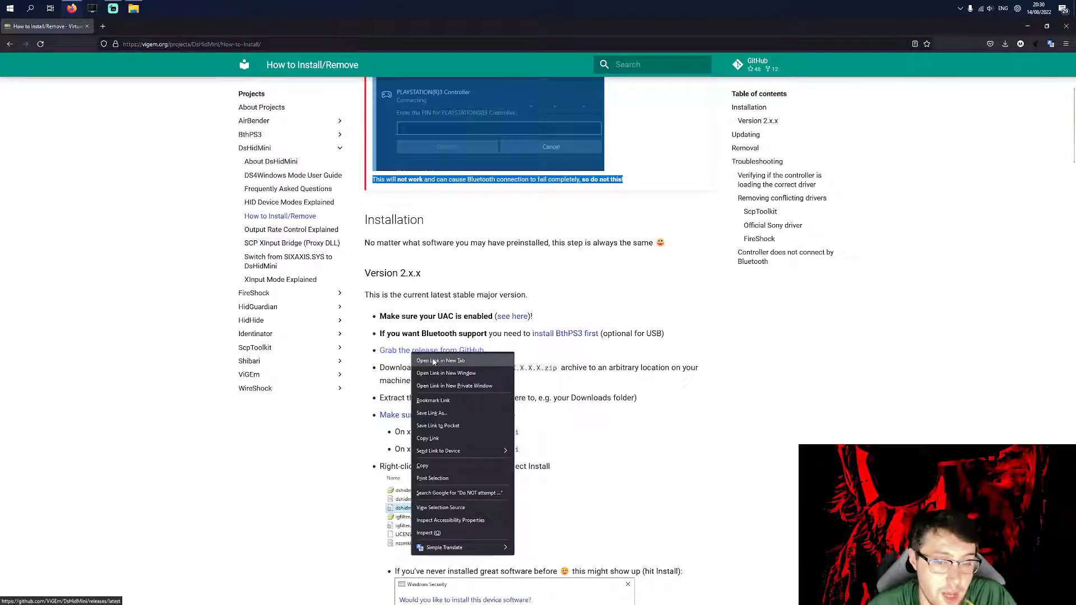
pyautogui.click(433, 362)
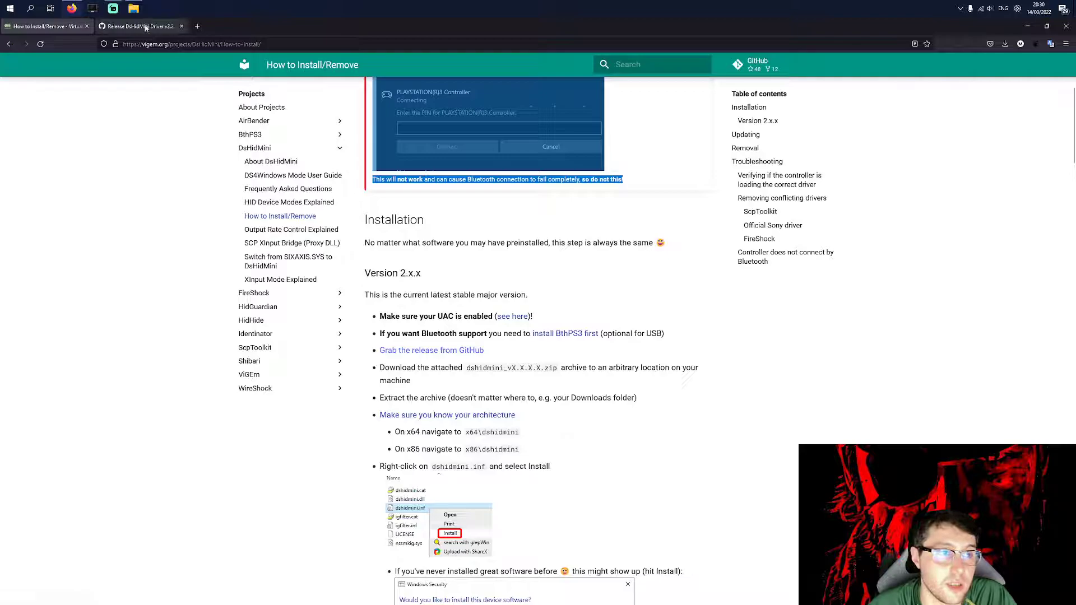
pyautogui.hotkey('ctrl', 'Tab')
pyautogui.scroll(-3, 636, 258)
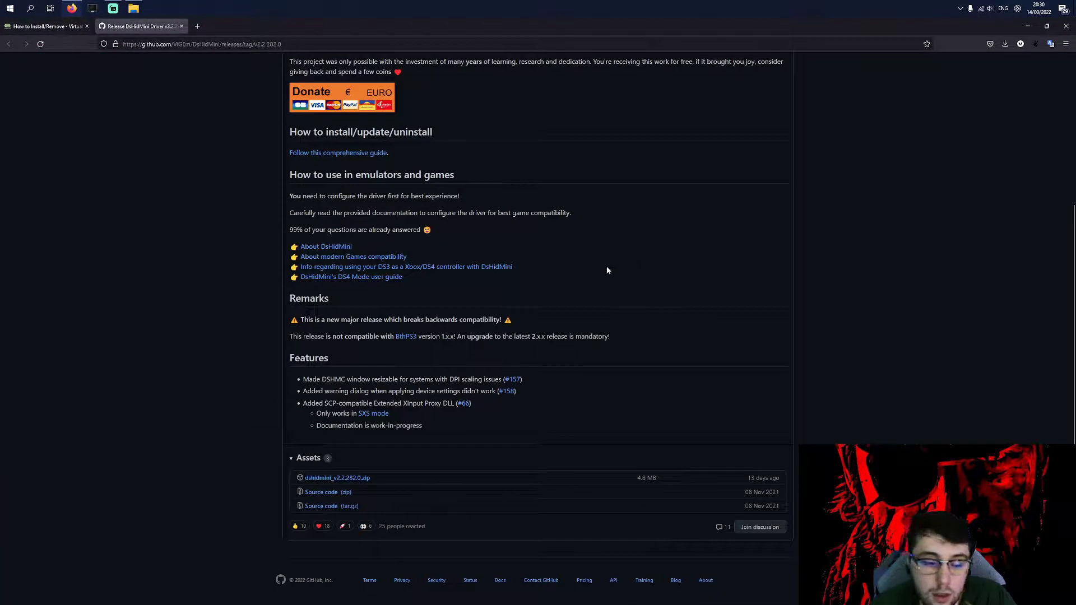
pyautogui.click(365, 483)
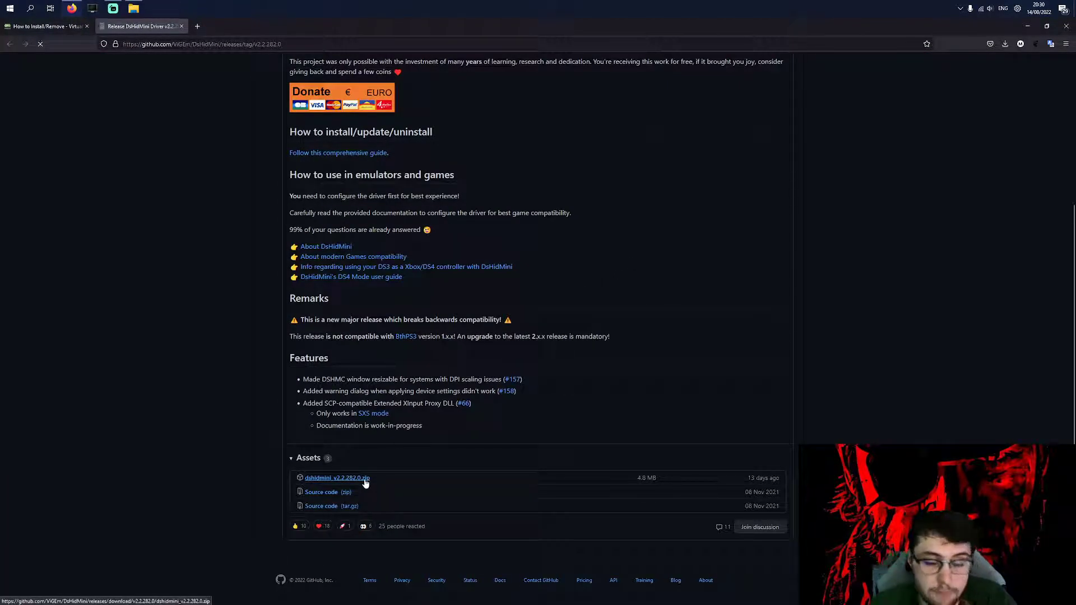
# Step: Move the downloaded dshidmini_v2.2.282.0.zip from its folder onto the desktop
pyautogui.click(1001, 65)
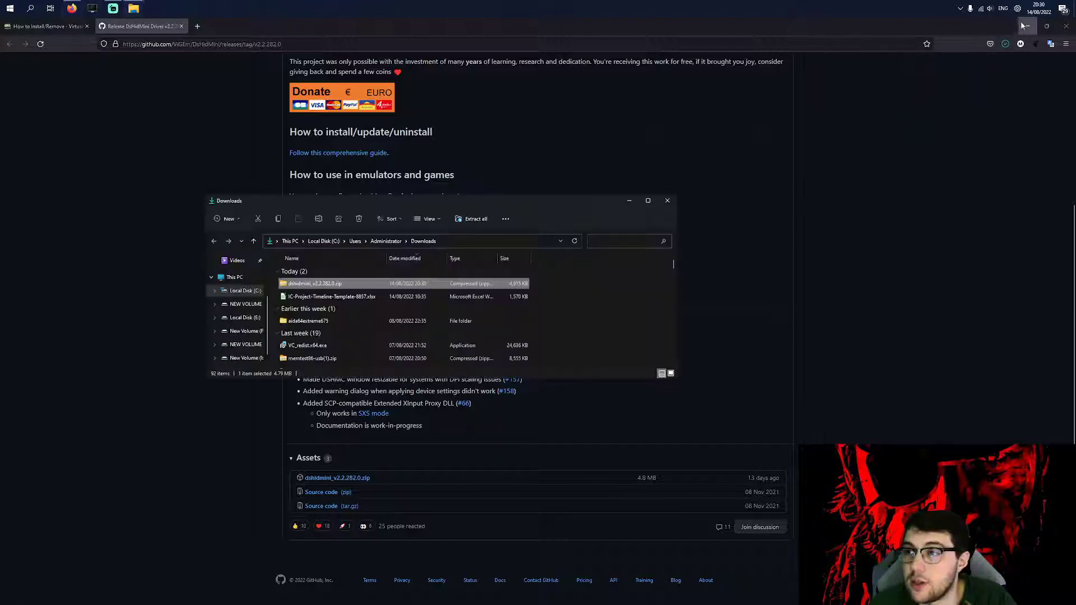
pyautogui.click(1028, 25)
pyautogui.moveTo(311, 284); pyautogui.dragTo(474, 97)
pyautogui.click(667, 200)
pyautogui.click(647, 183)
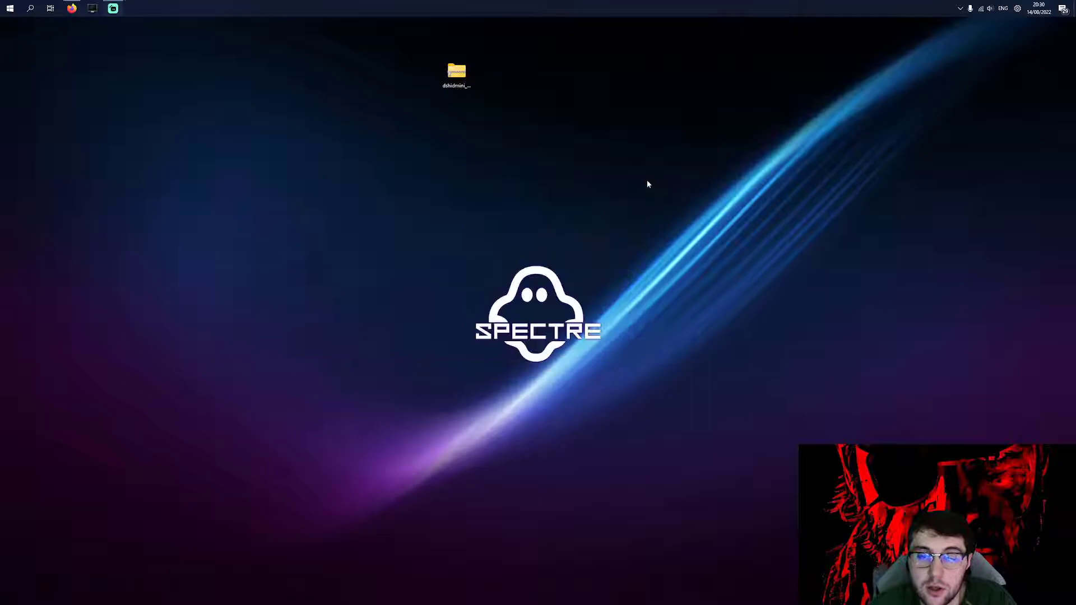
# Step: Extract All of dshidmini_v2.2.282.0.zip into a same-named folder on the desktop
pyautogui.rightClick(458, 75)
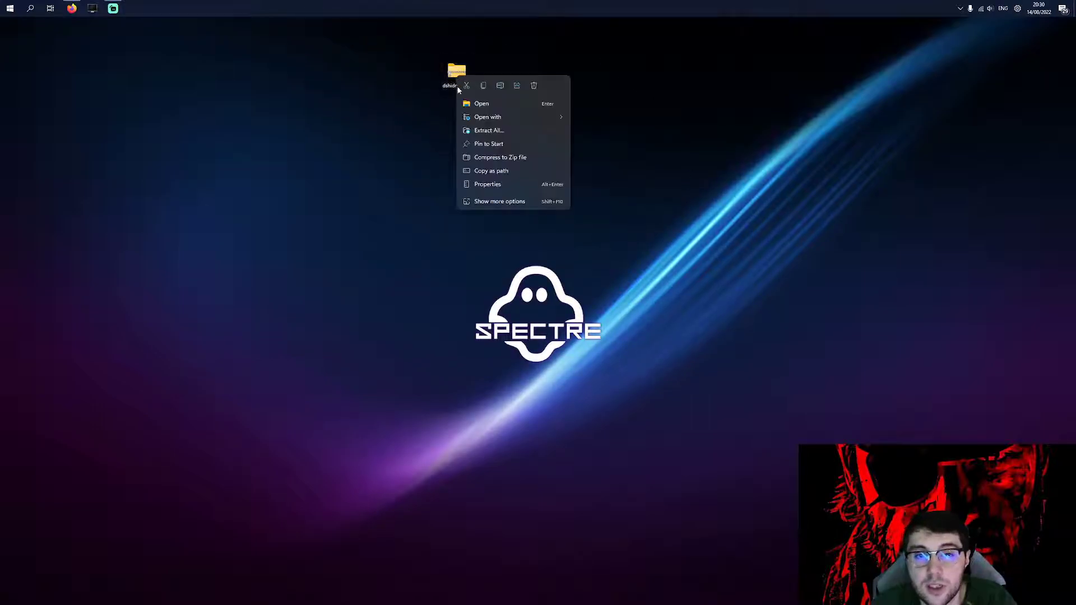
pyautogui.click(498, 202)
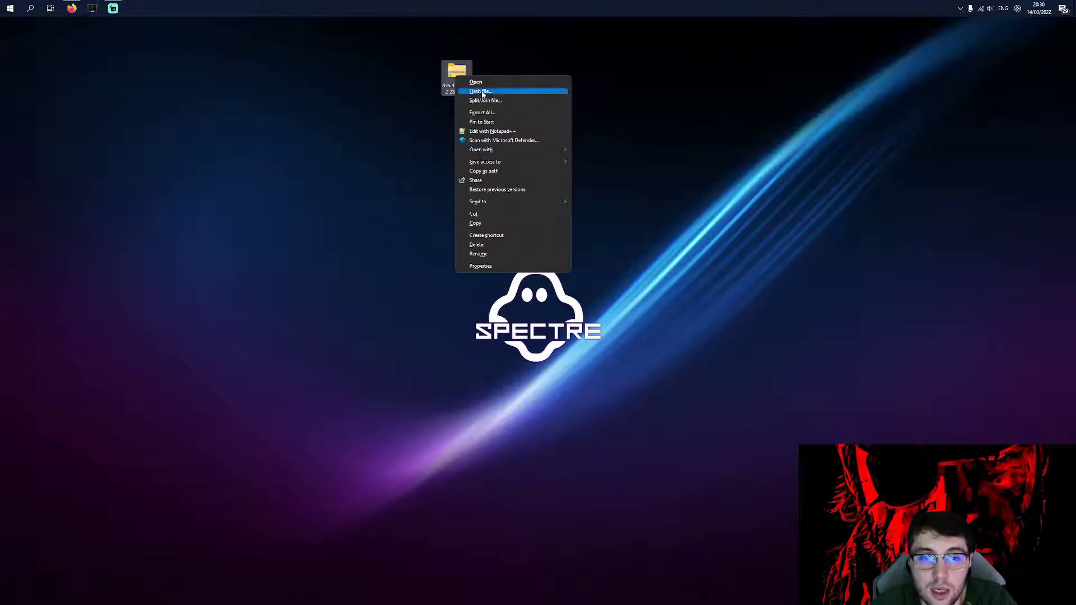
pyautogui.rightClick(458, 76)
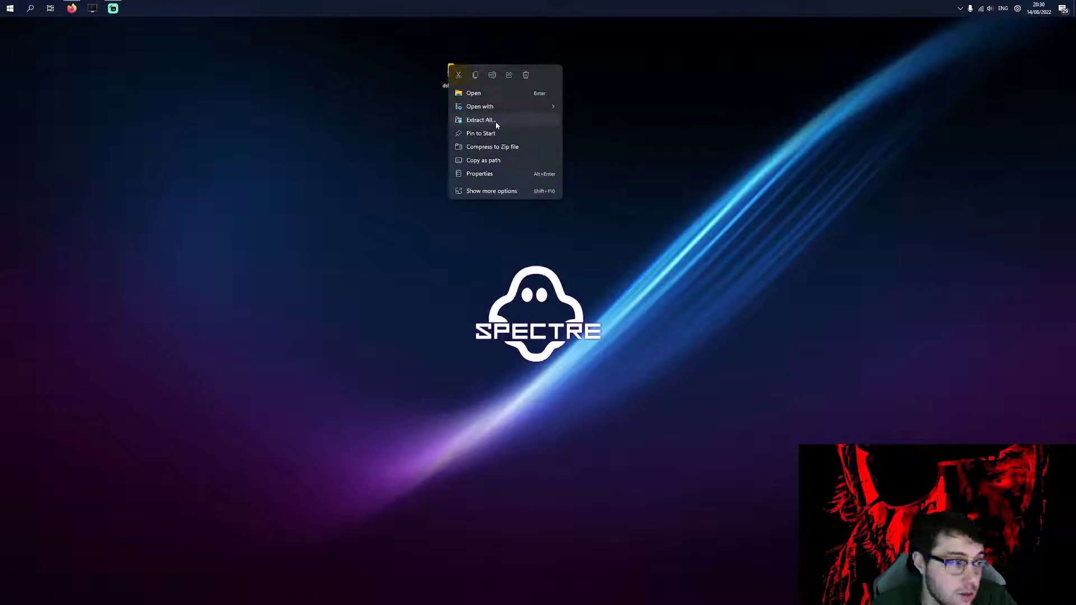
pyautogui.click(492, 190)
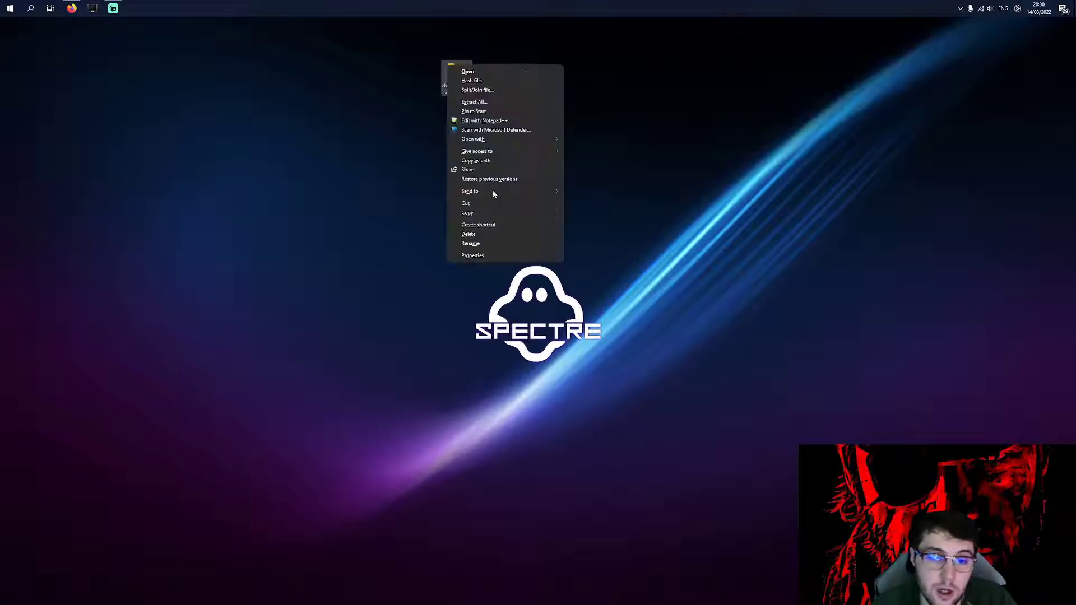
pyautogui.click(493, 103)
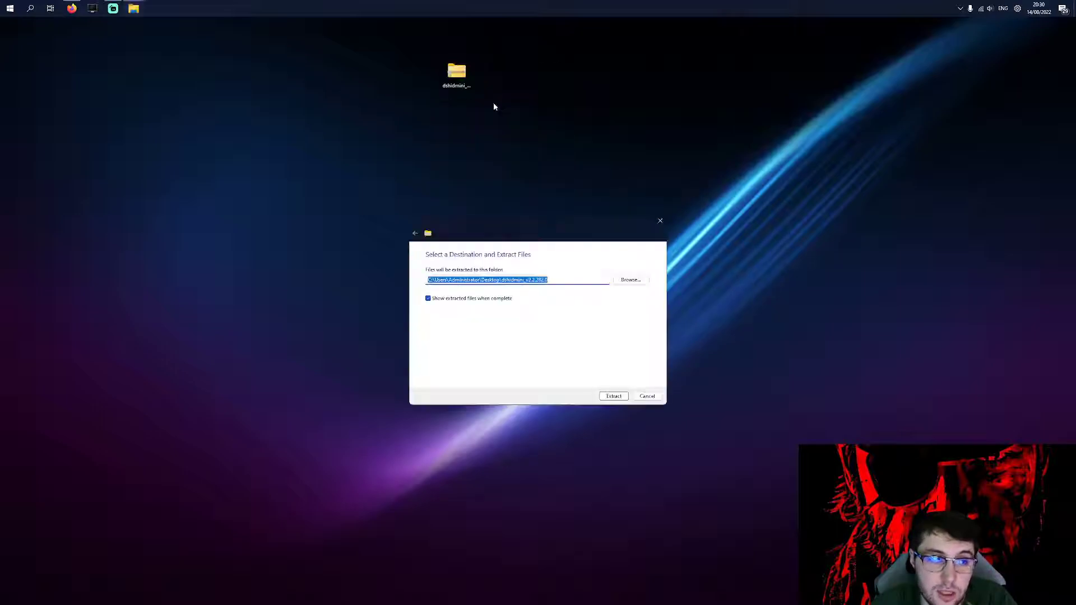
pyautogui.click(613, 397)
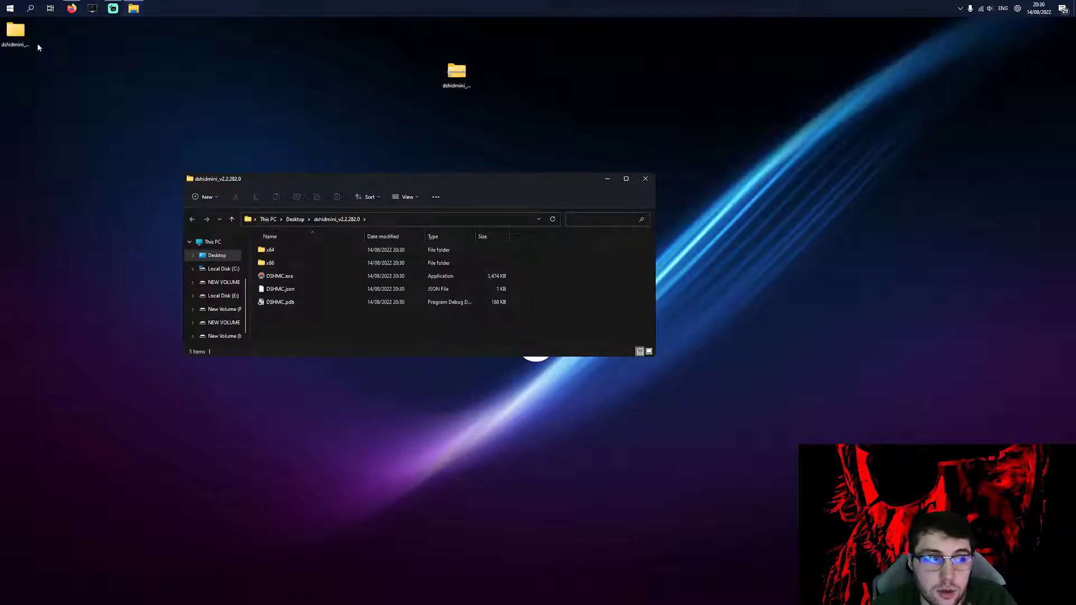
# Step: Open the extracted folder's x64\dshidmini driver subfolder
pyautogui.moveTo(23, 35); pyautogui.dragTo(424, 77)
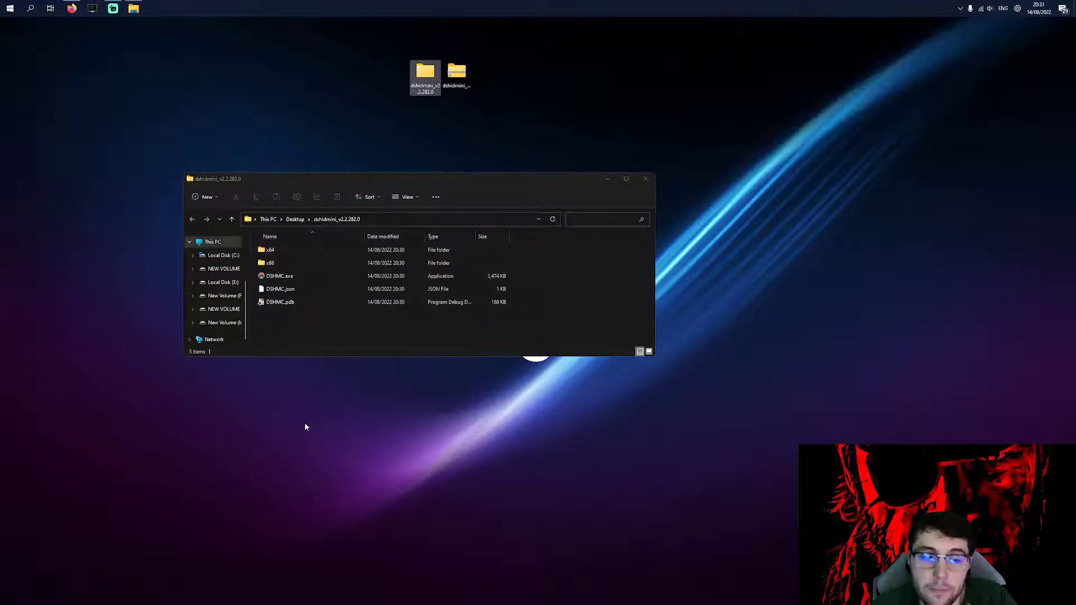
pyautogui.doubleClick(275, 250)
pyautogui.moveTo(372, 182); pyautogui.dragTo(549, 193)
pyautogui.doubleClick(519, 287)
# Step: Look over the file list's view options without changing them, then return to Firefox
pyautogui.click(571, 215)
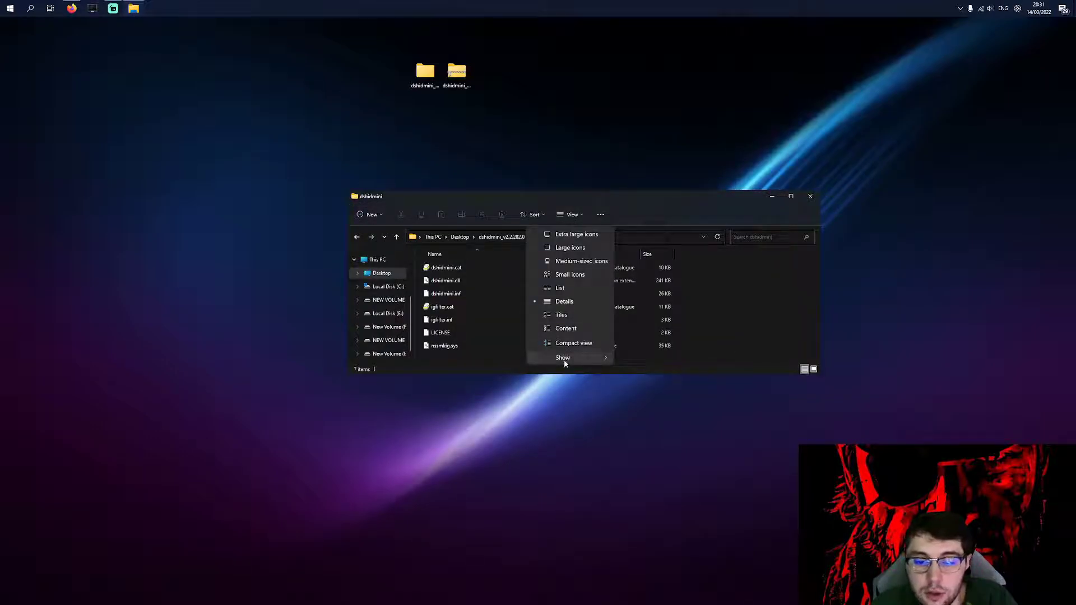
pyautogui.moveTo(562, 359)
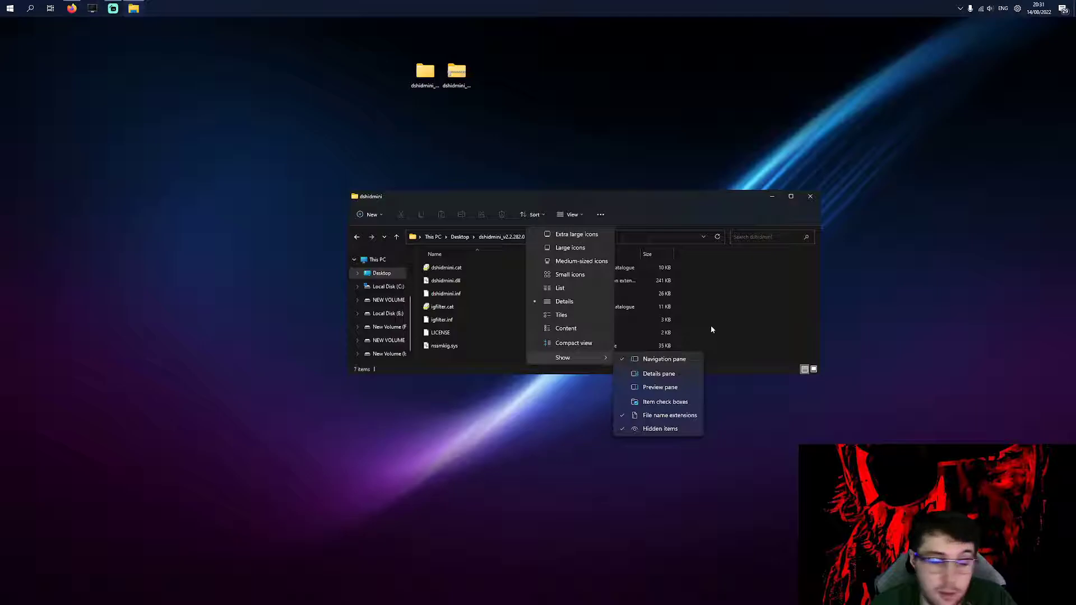
pyautogui.click(759, 305)
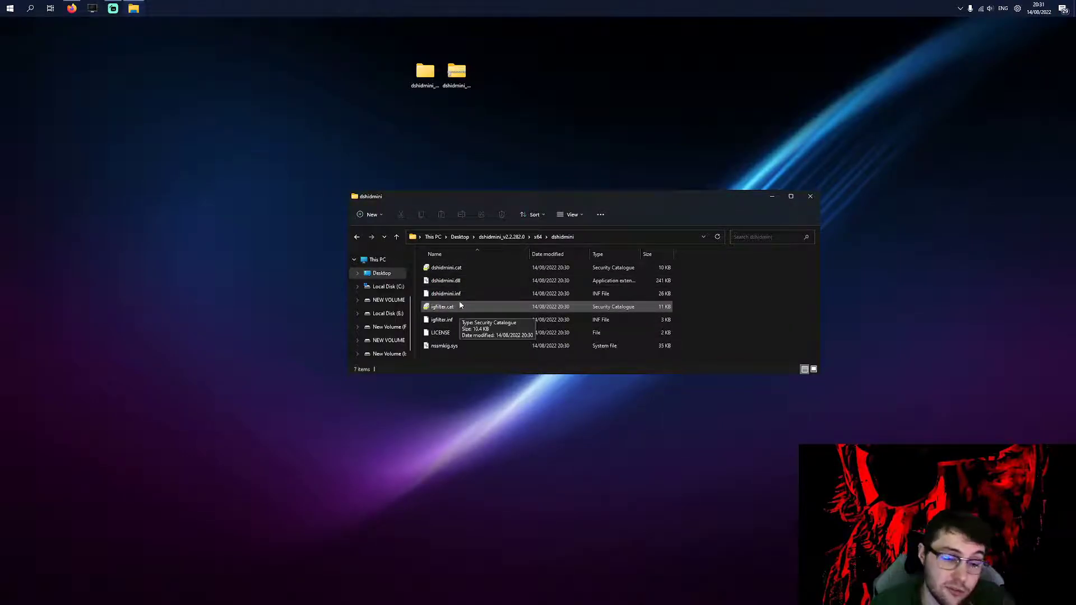
pyautogui.moveTo(490, 194); pyautogui.dragTo(537, 186)
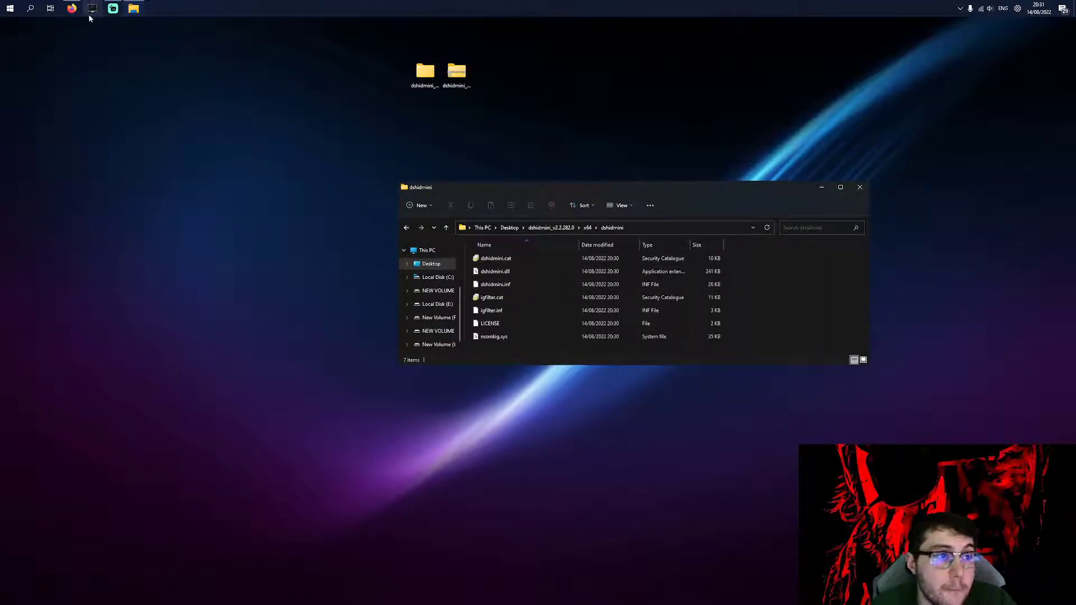
pyautogui.click(72, 7)
# Step: Scroll the guide to the Version 2.x.x steps and select dshidmini.inf in the driver folder
pyautogui.click(45, 25)
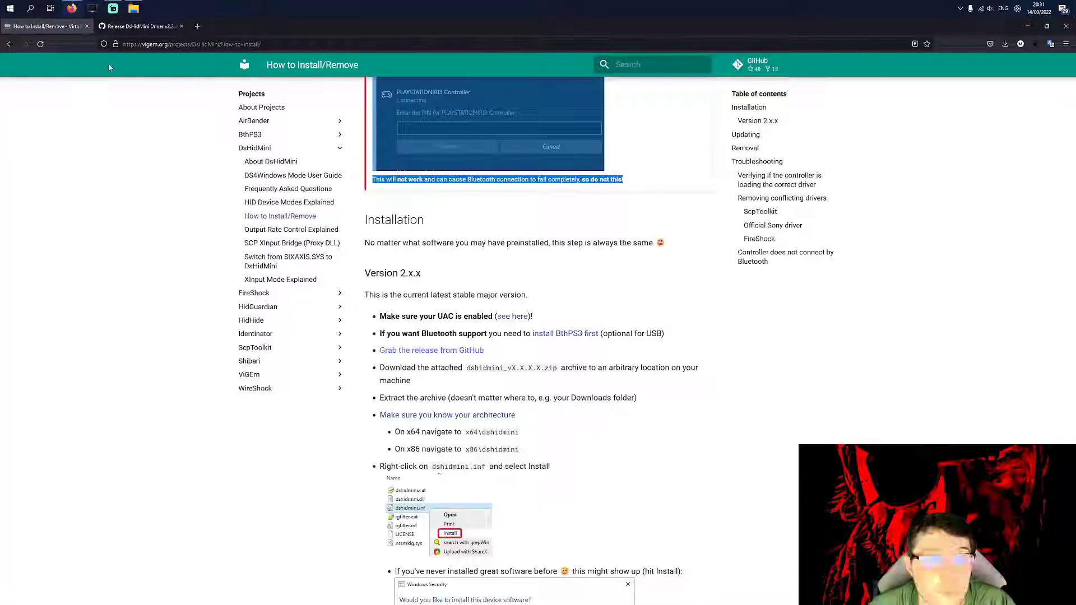
pyautogui.scroll(-3, 370, 294)
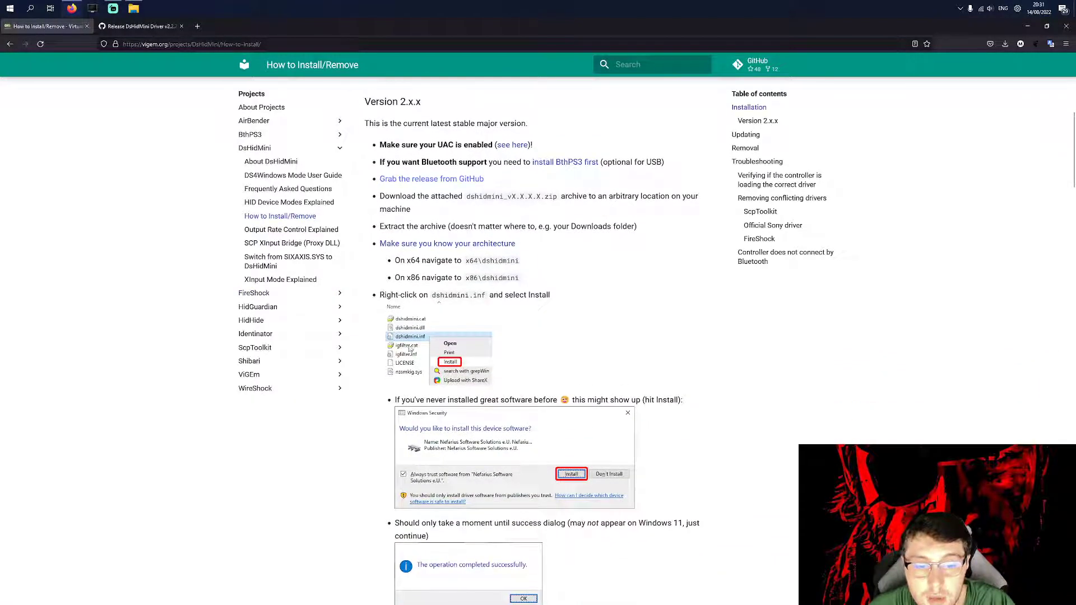
pyautogui.hotkey('alt', 'Tab')
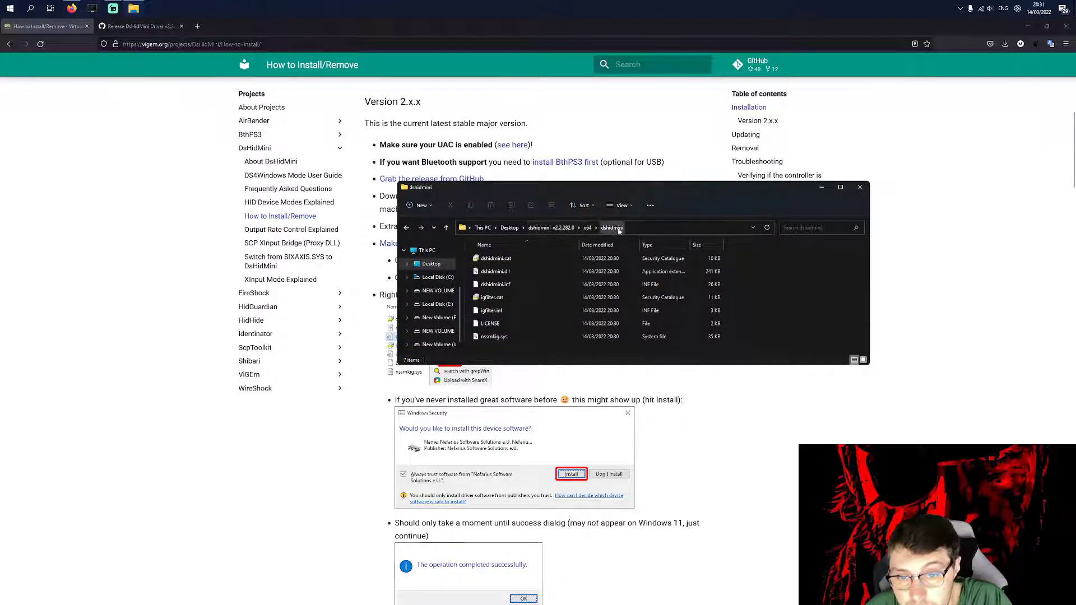
pyautogui.click(496, 287)
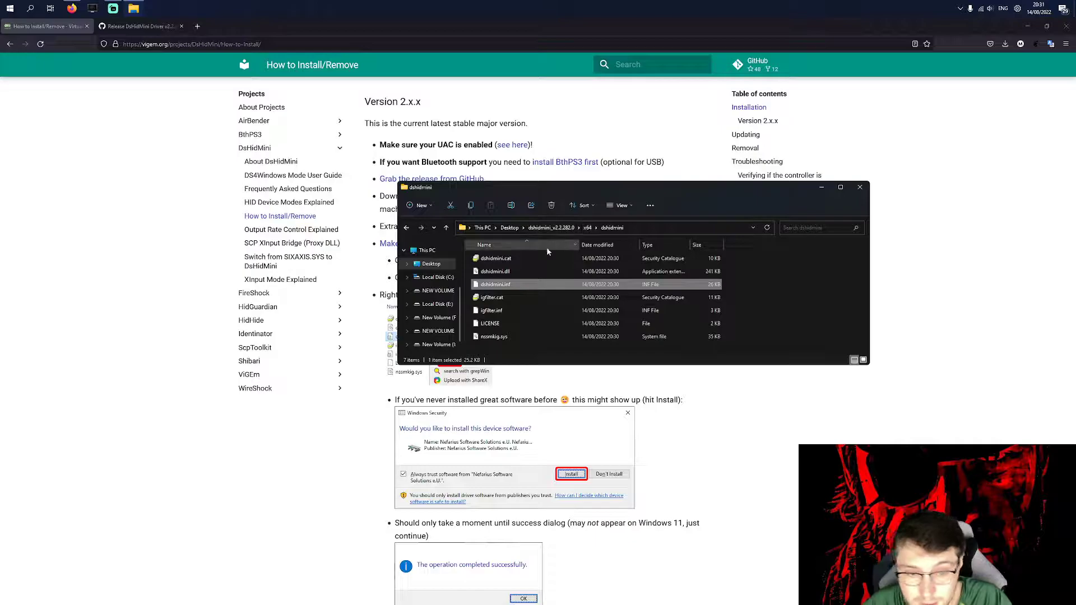
# Step: Install dshidmini.inf, accept the security warning, and move the folder window to the top right
pyautogui.rightClick(505, 287)
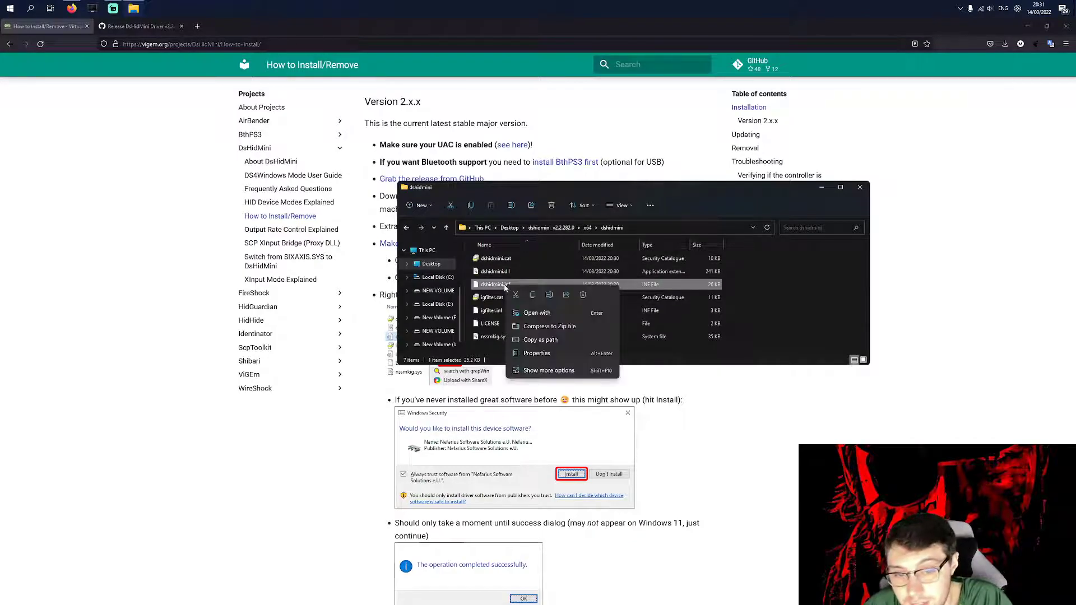
pyautogui.click(534, 371)
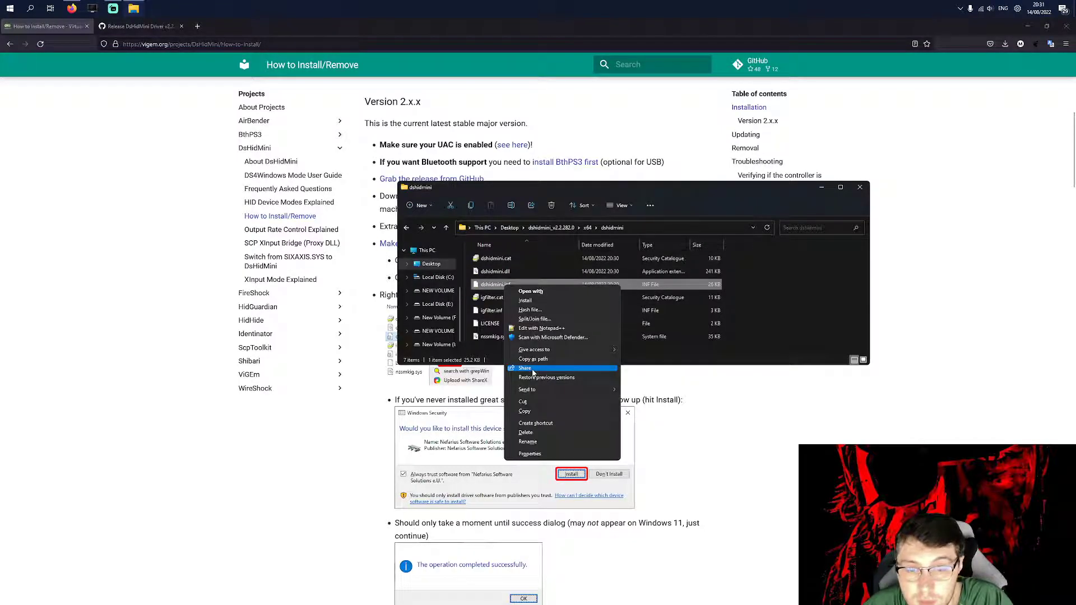
pyautogui.click(535, 301)
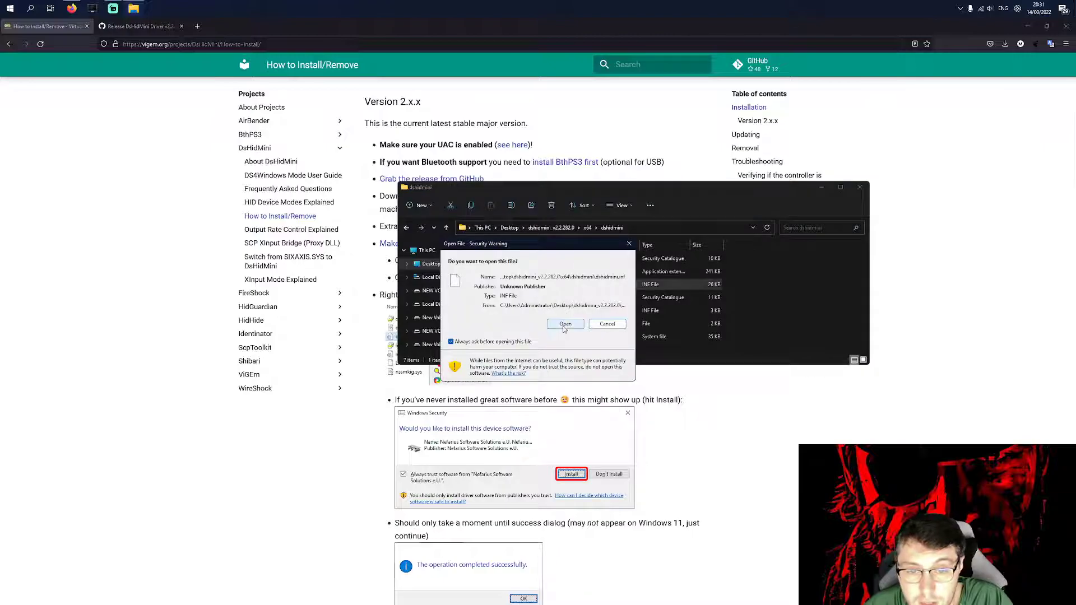
pyautogui.click(566, 326)
pyautogui.moveTo(570, 182); pyautogui.dragTo(821, 55)
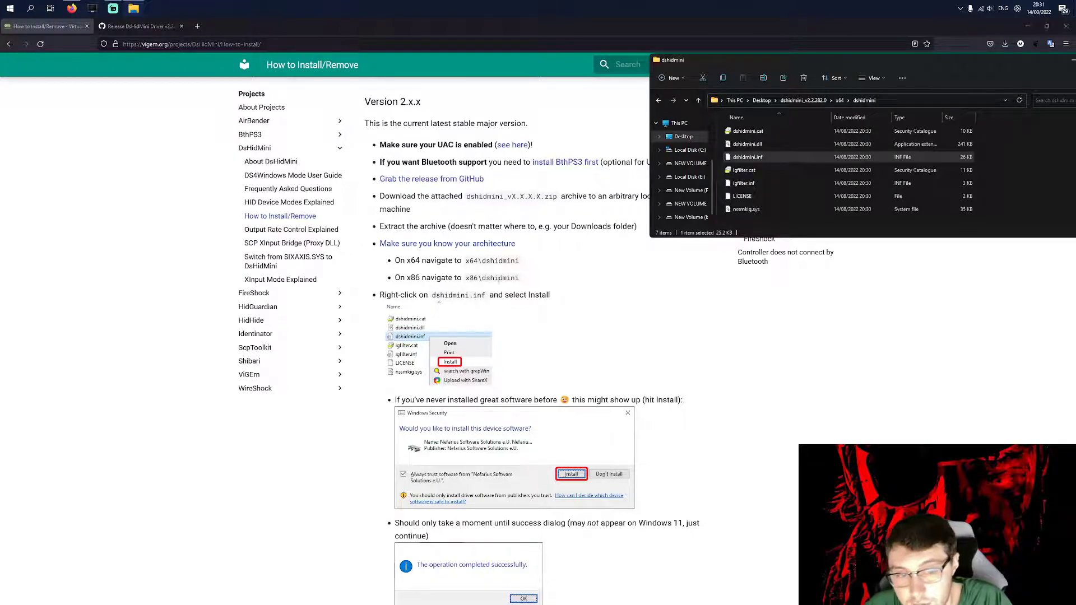
# Step: Install igfilter.inf, accepting its security warning, and scroll the guide to the next steps
pyautogui.scroll(-5, 495, 364)
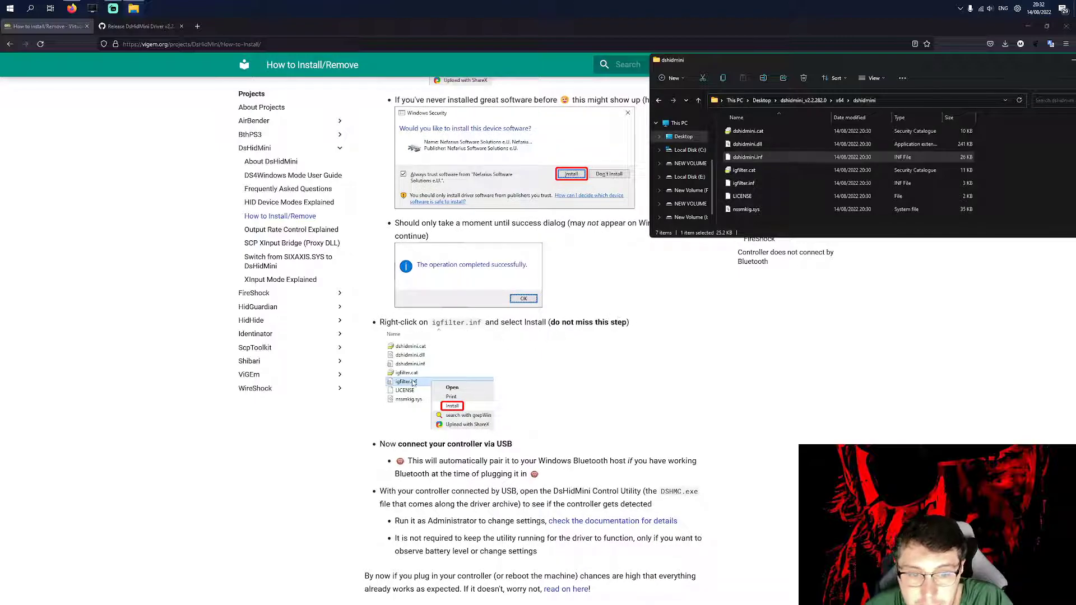
pyautogui.rightClick(752, 185)
pyautogui.click(795, 268)
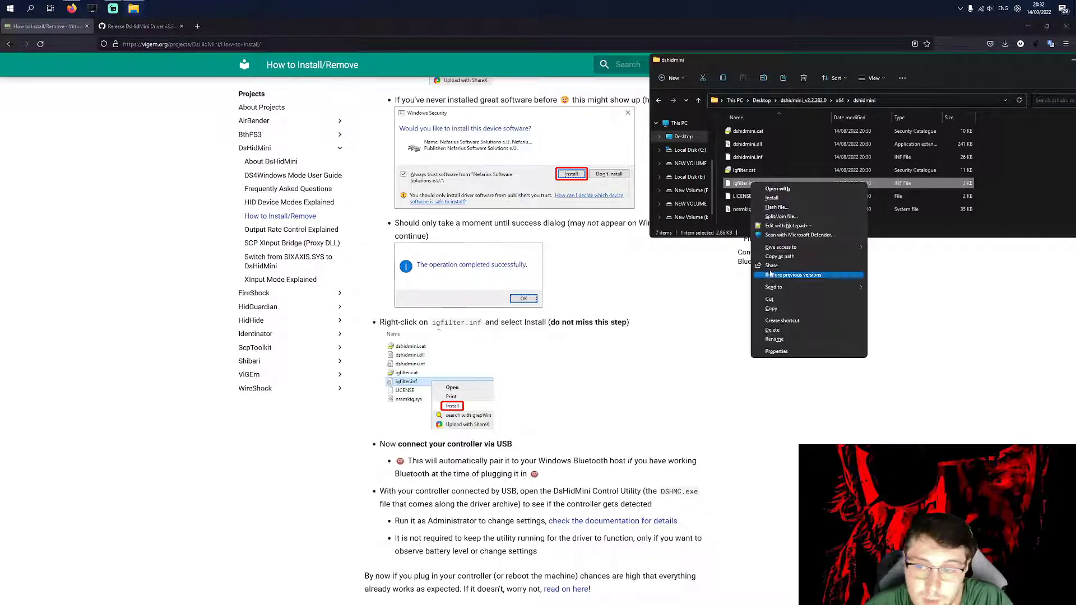
pyautogui.click(779, 200)
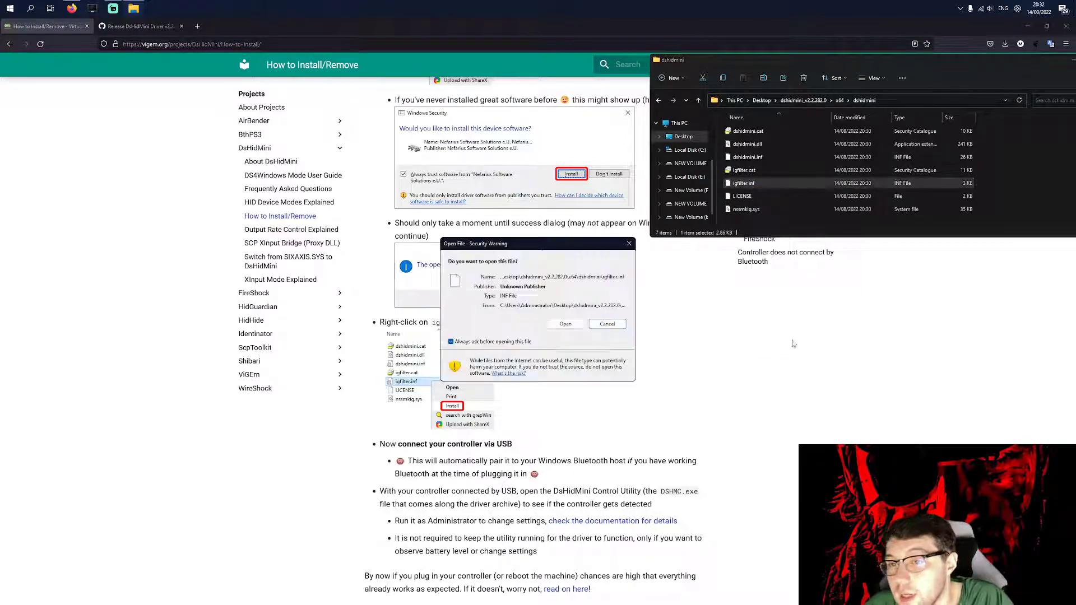
pyautogui.click(564, 323)
pyautogui.scroll(-3, 546, 341)
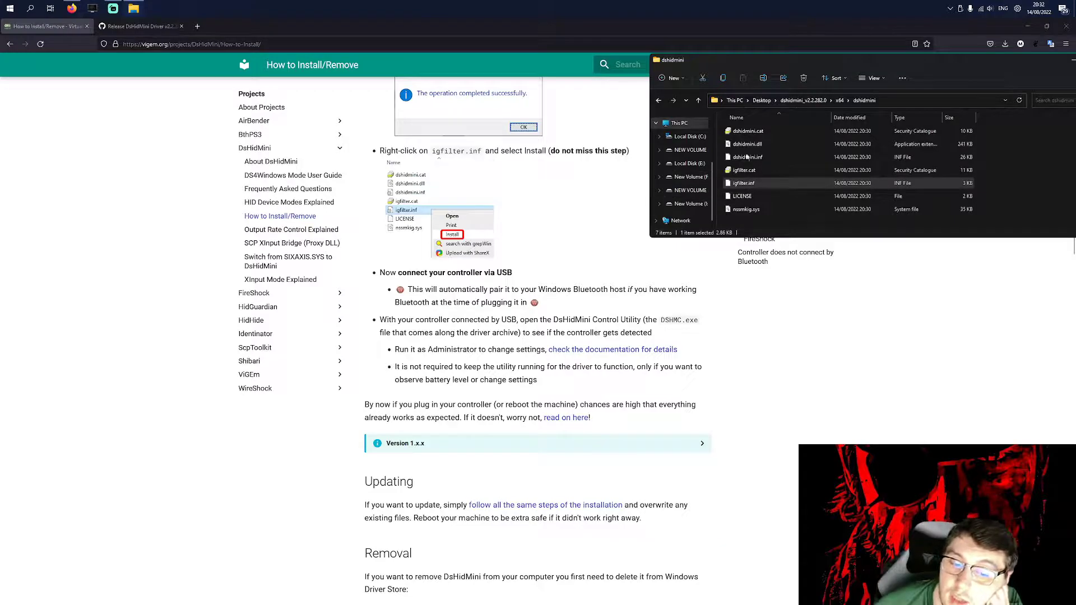
# Step: Go up to the dshidmini_v2.2.282.0 folder and briefly launch then close DSHMC.exe
pyautogui.moveTo(335, 121); pyautogui.dragTo(807, 303)
pyautogui.moveTo(527, 126); pyautogui.dragTo(493, 130)
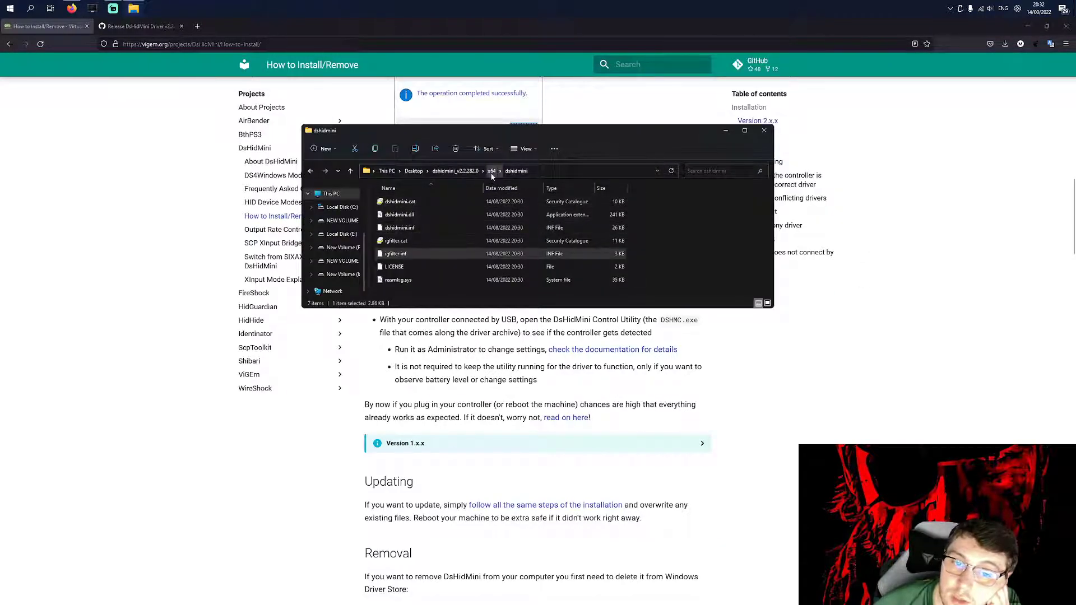
pyautogui.click(467, 172)
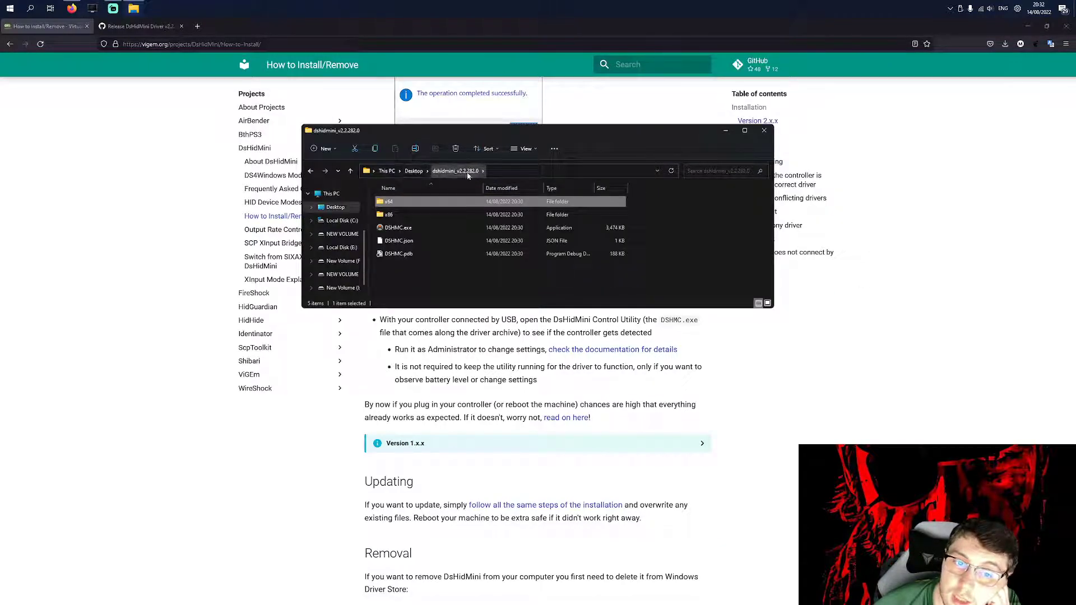
pyautogui.click(407, 233)
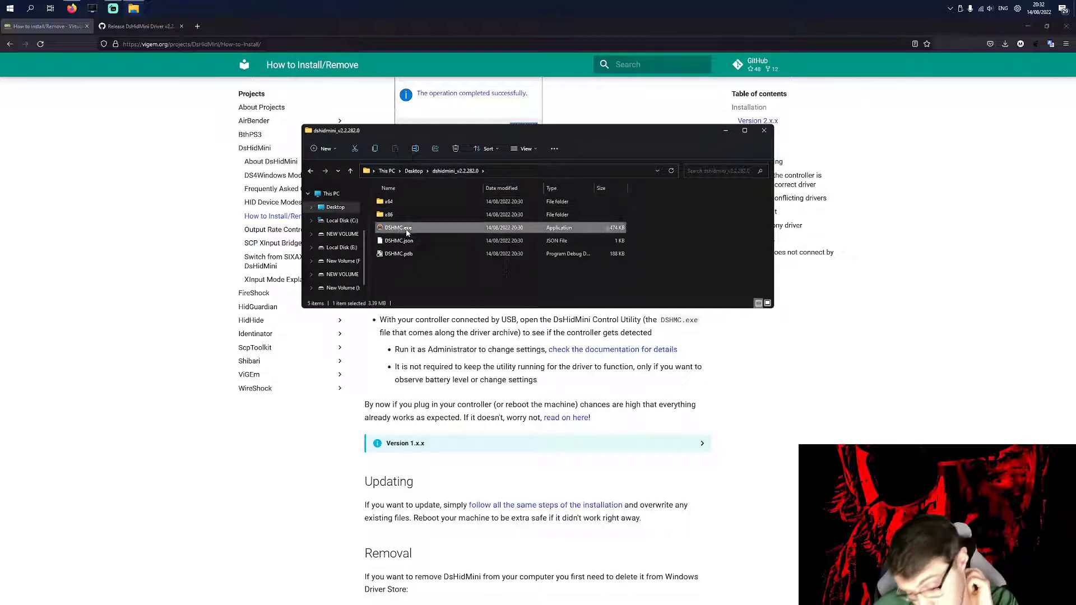
pyautogui.doubleClick(419, 233)
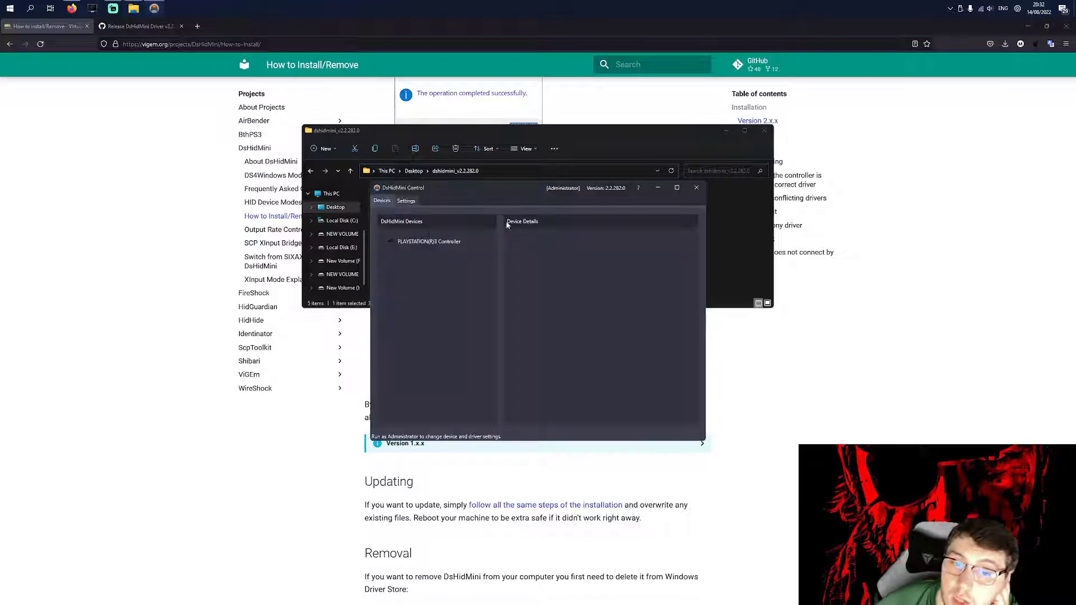
pyautogui.click(695, 188)
# Step: Tick 'Run this program as an administrator' in DSHMC.exe's Compatibility properties and apply
pyautogui.rightClick(404, 230)
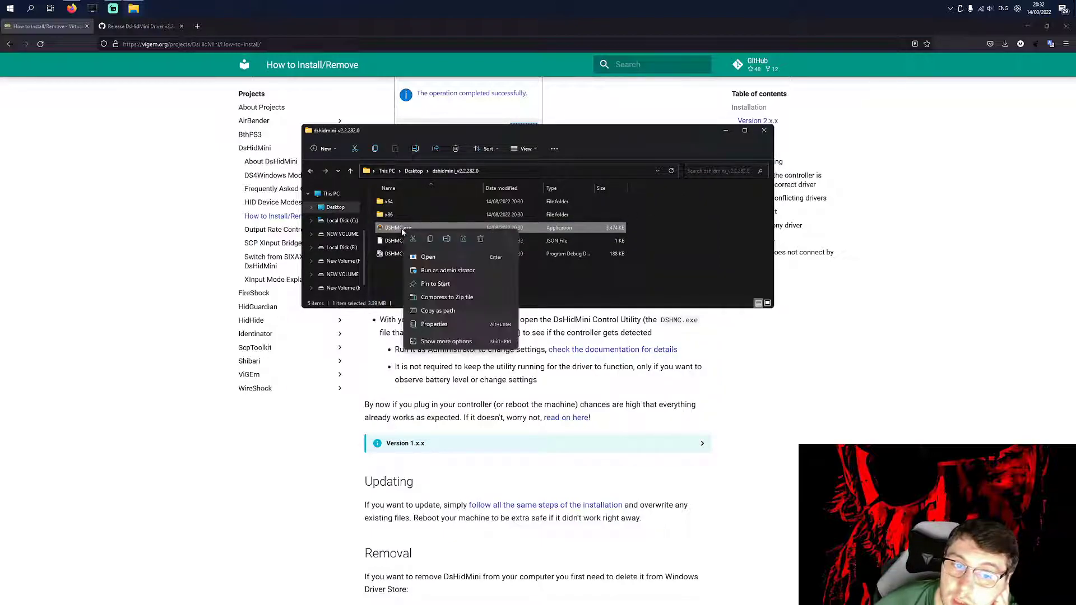
pyautogui.click(434, 324)
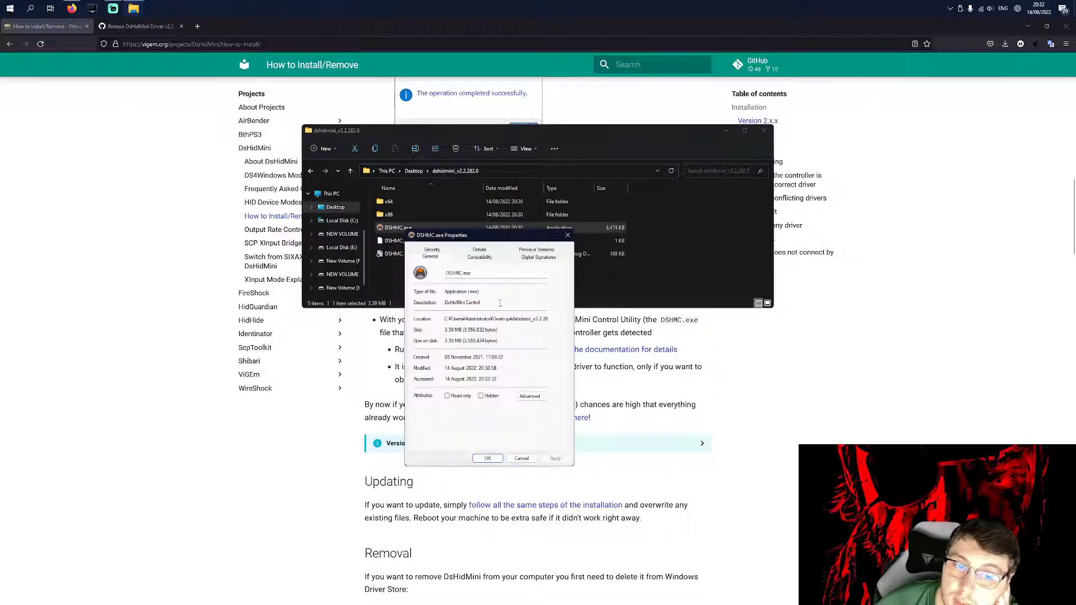
pyautogui.click(478, 258)
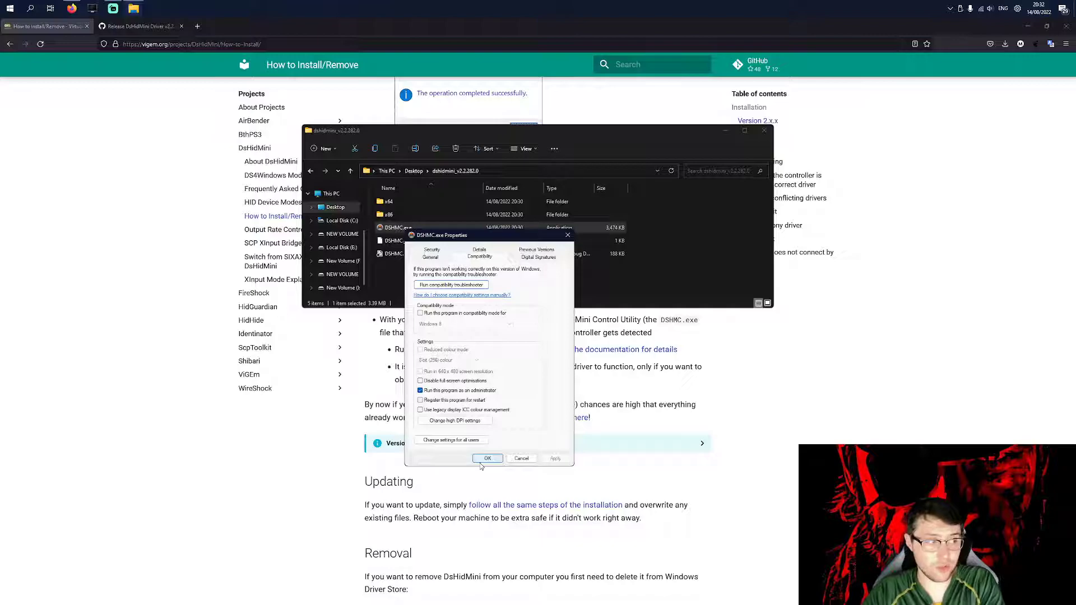
pyautogui.click(480, 464)
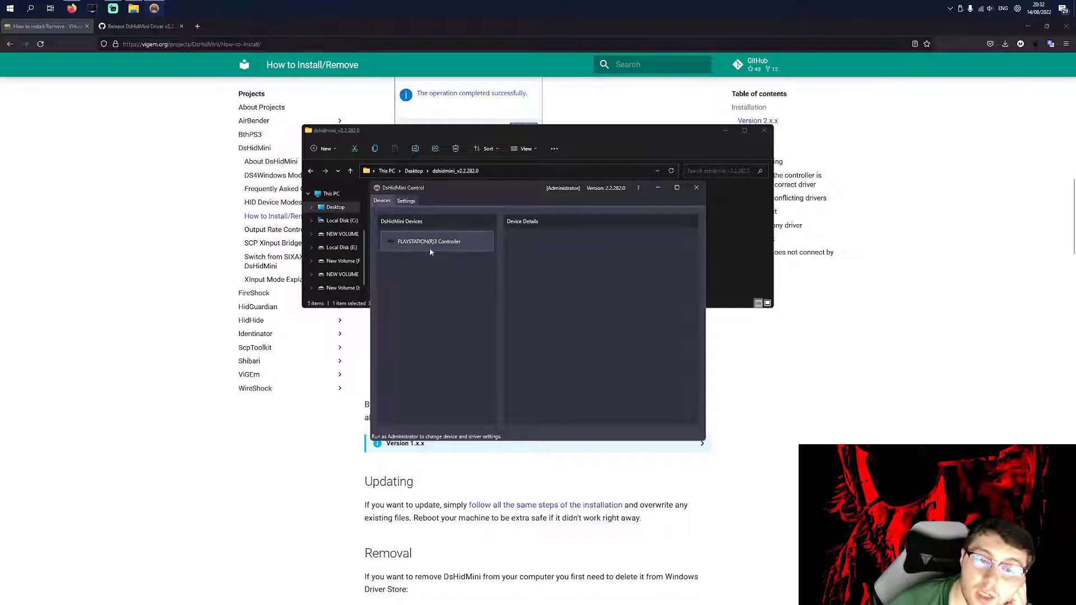
# Step: Select the PLAYSTATION(R)3 Controller, pick SXS (Steam, RPCS3) as HID device mode, and verify it stuck
pyautogui.click(431, 252)
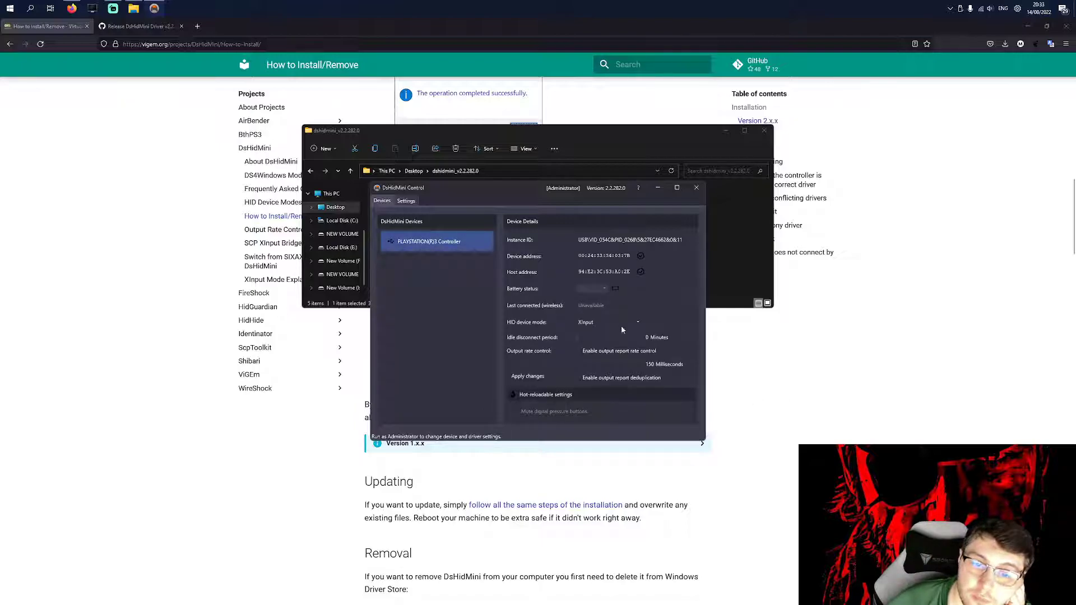
pyautogui.moveTo(440, 245)
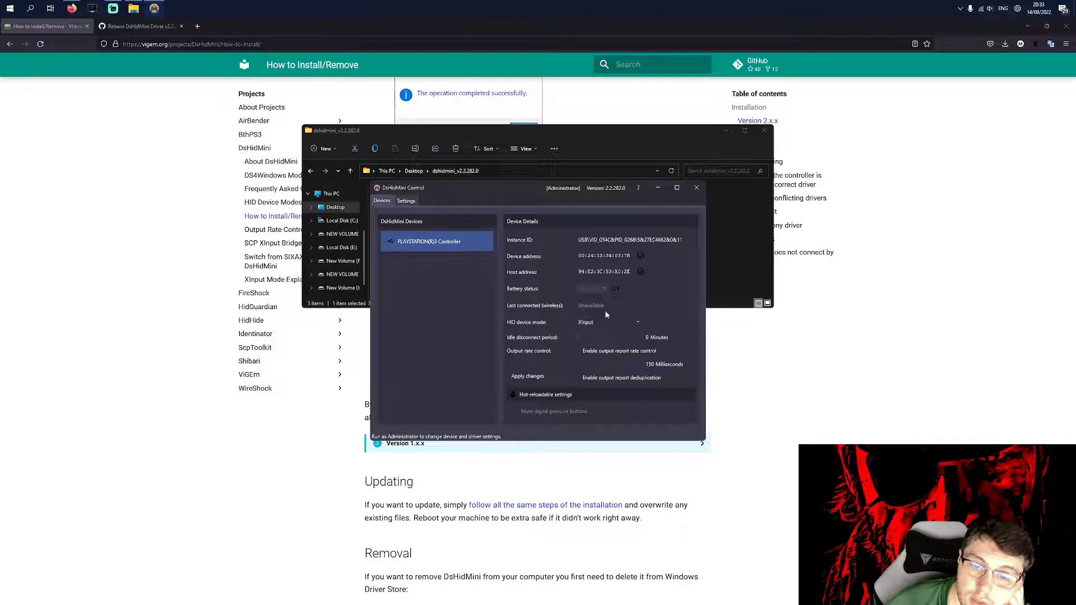
pyautogui.click(626, 323)
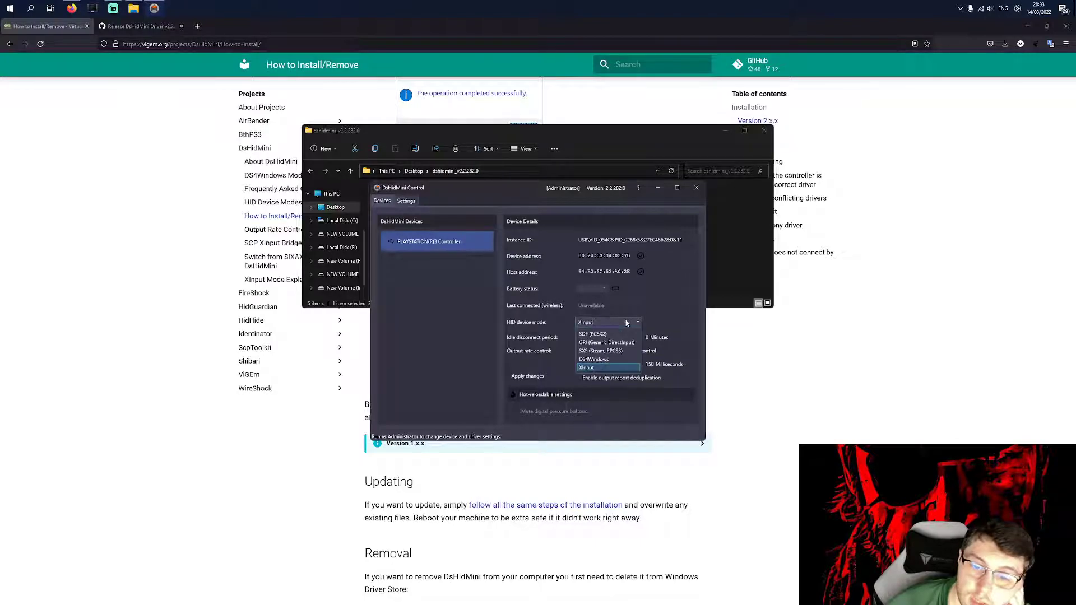
pyautogui.click(608, 351)
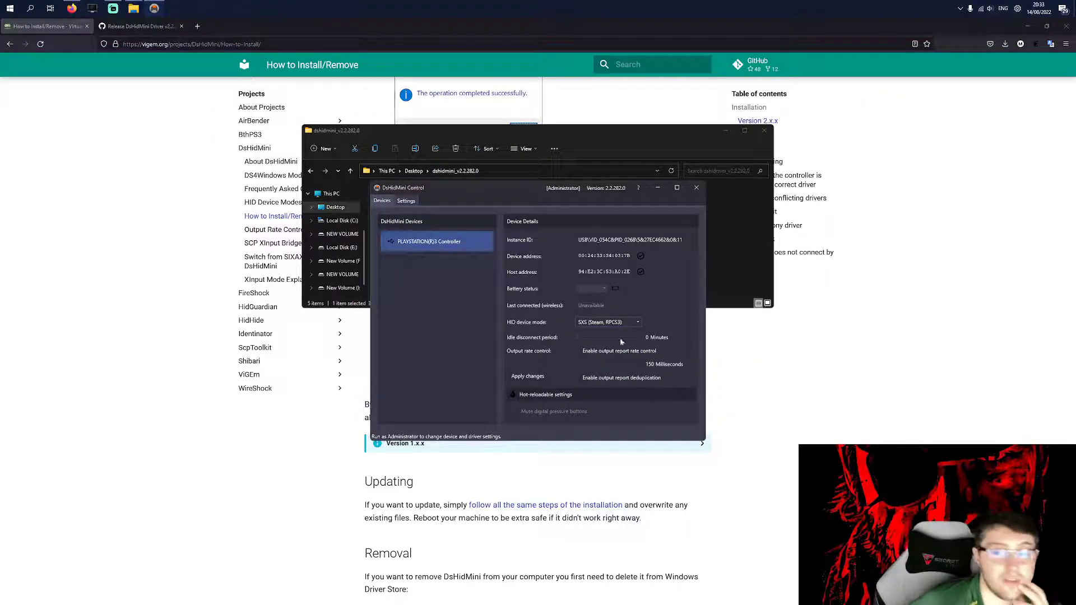
pyautogui.click(610, 322)
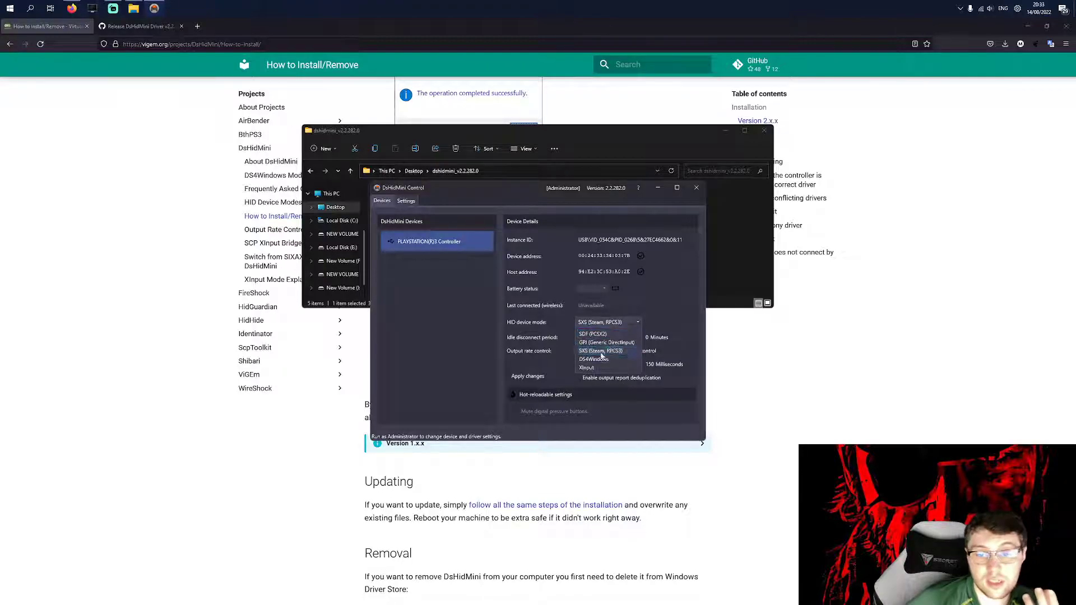
pyautogui.click(616, 353)
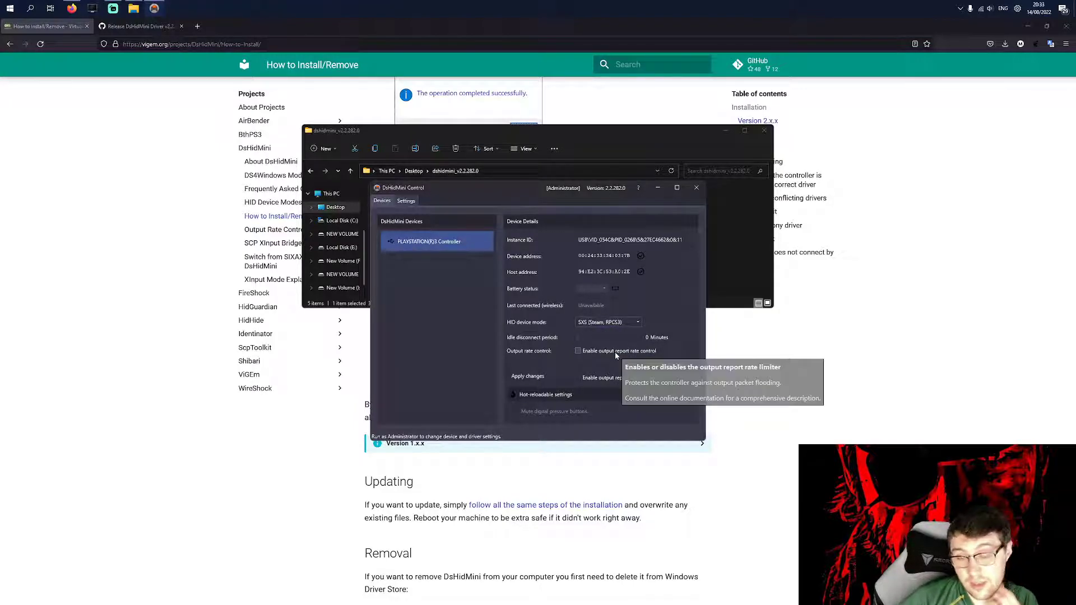
# Step: Apply SXS mode, dismiss the restart warning, confirm the reconnected controller shows SXS, and close DsHidMini Control
pyautogui.click(528, 377)
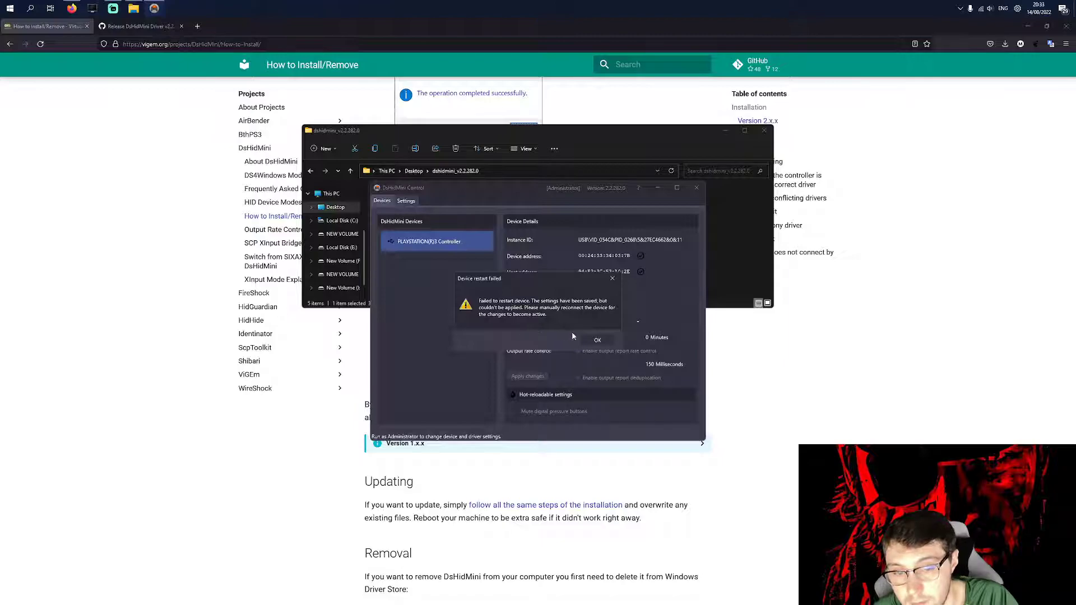
pyautogui.click(595, 340)
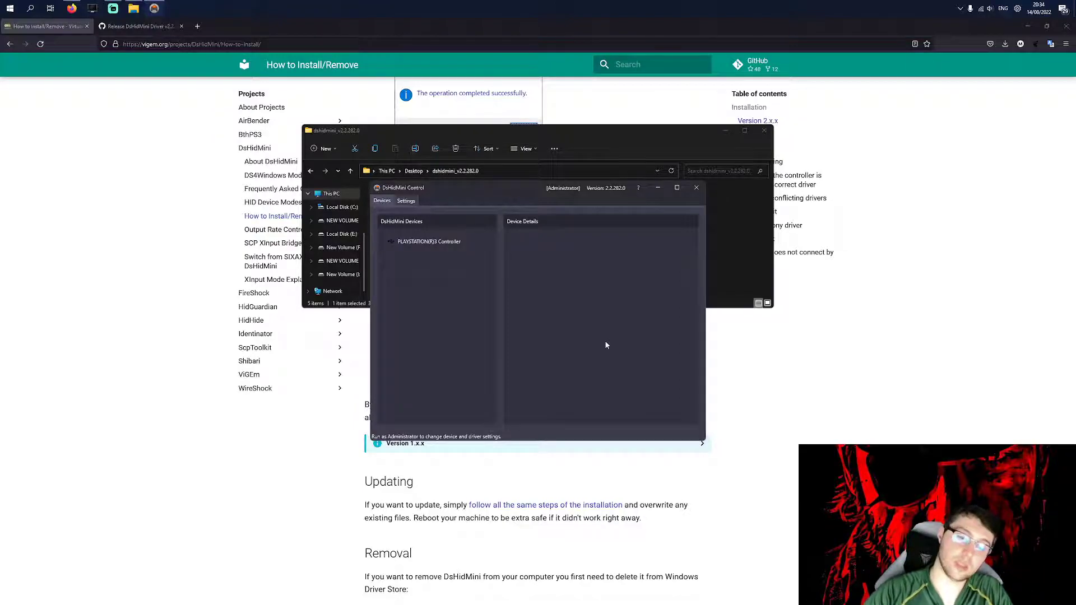
pyautogui.click(440, 244)
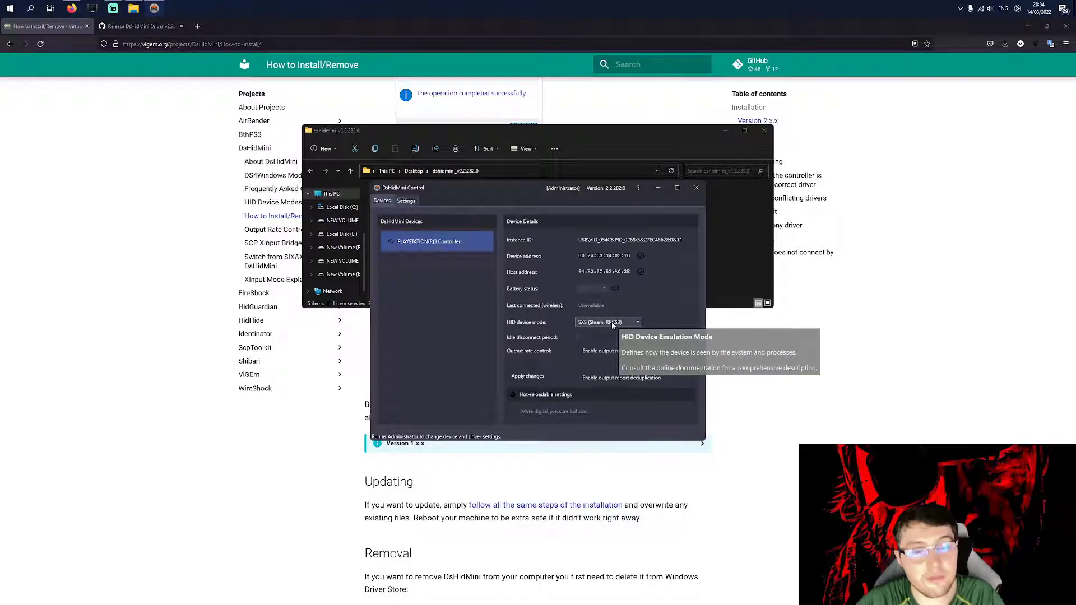
pyautogui.click(697, 188)
# Step: Close the dshidmini folder window and open the Emulation folder via Windows search
pyautogui.click(764, 130)
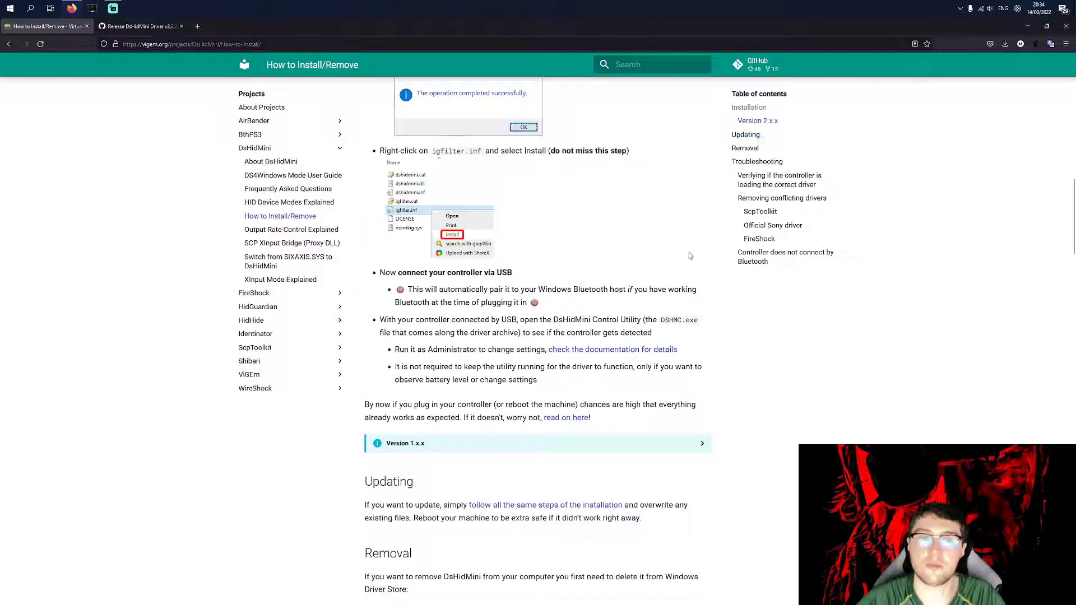
pyautogui.press('super')
pyautogui.write('emual')
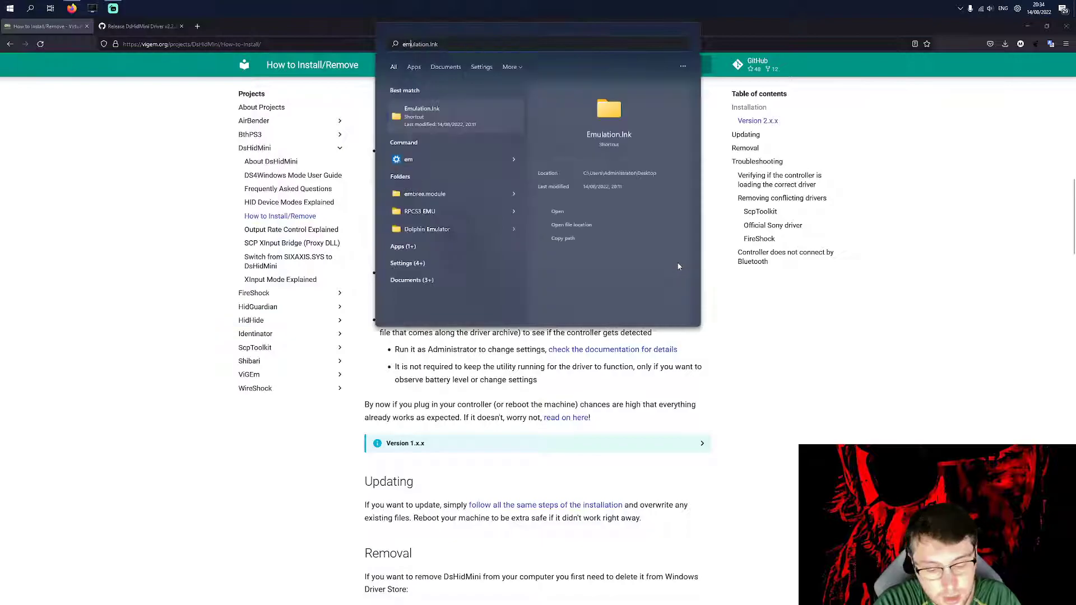
pyautogui.press('BackSpace')
pyautogui.press('Return')
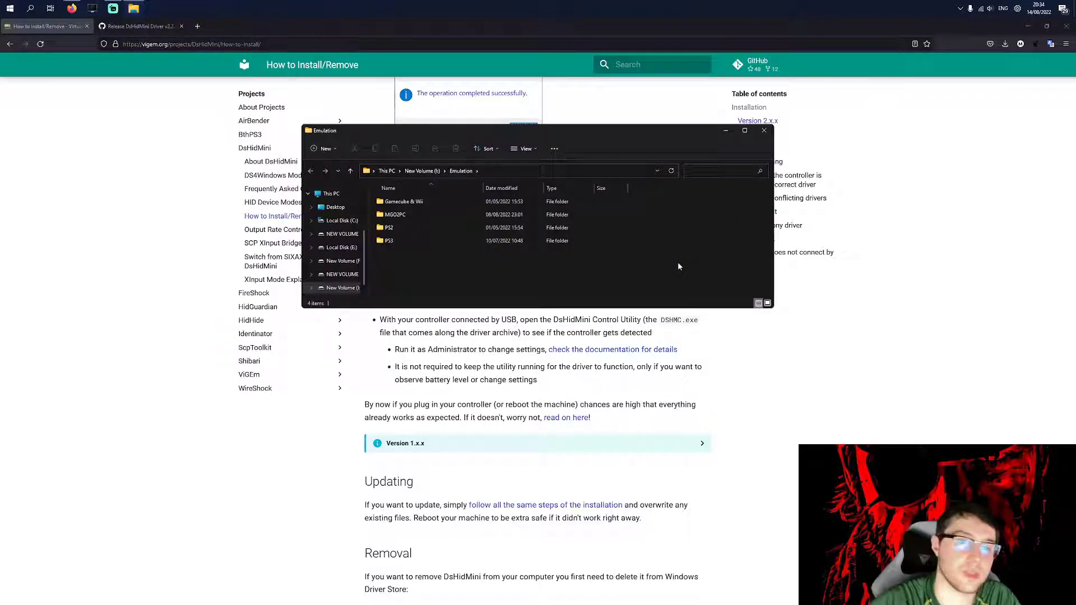
# Step: Launch rpcs3.exe from the MGO2PC folder
pyautogui.doubleClick(395, 215)
pyautogui.scroll(-10, 410, 221)
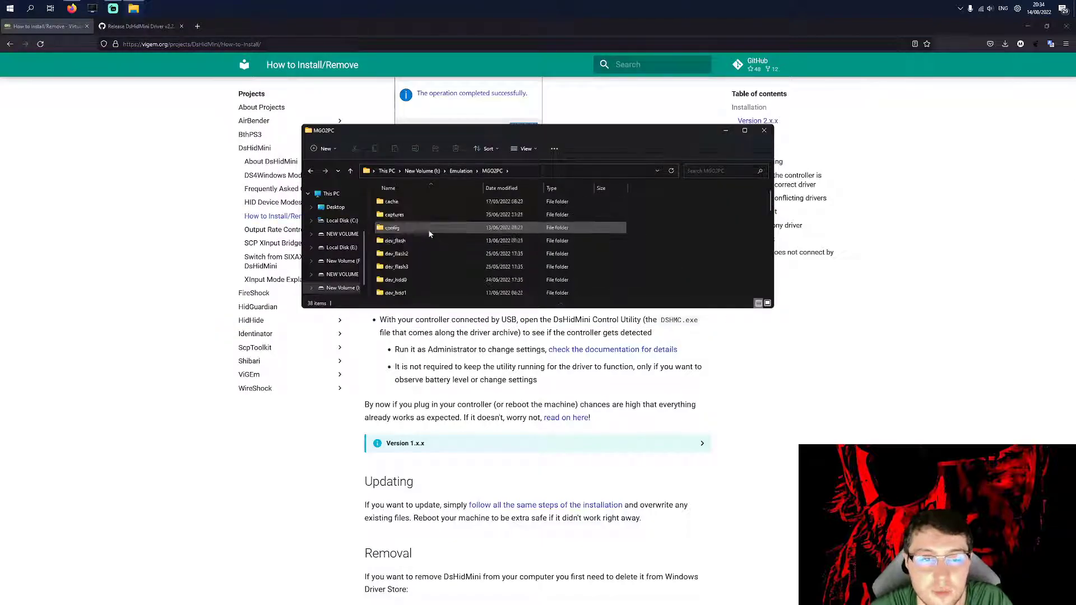
pyautogui.click(409, 220)
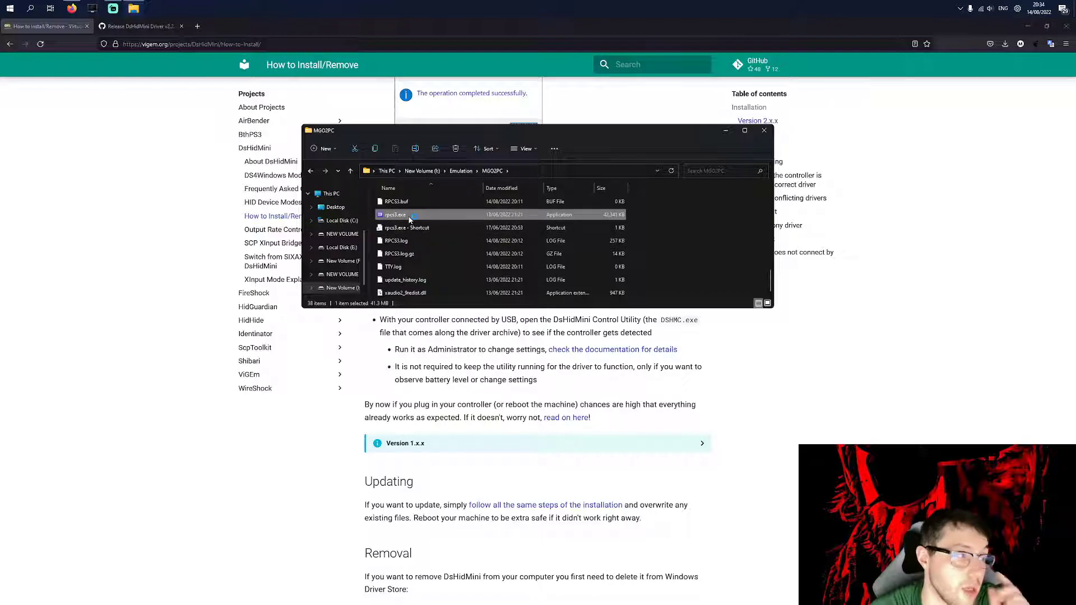
pyautogui.doubleClick(410, 220)
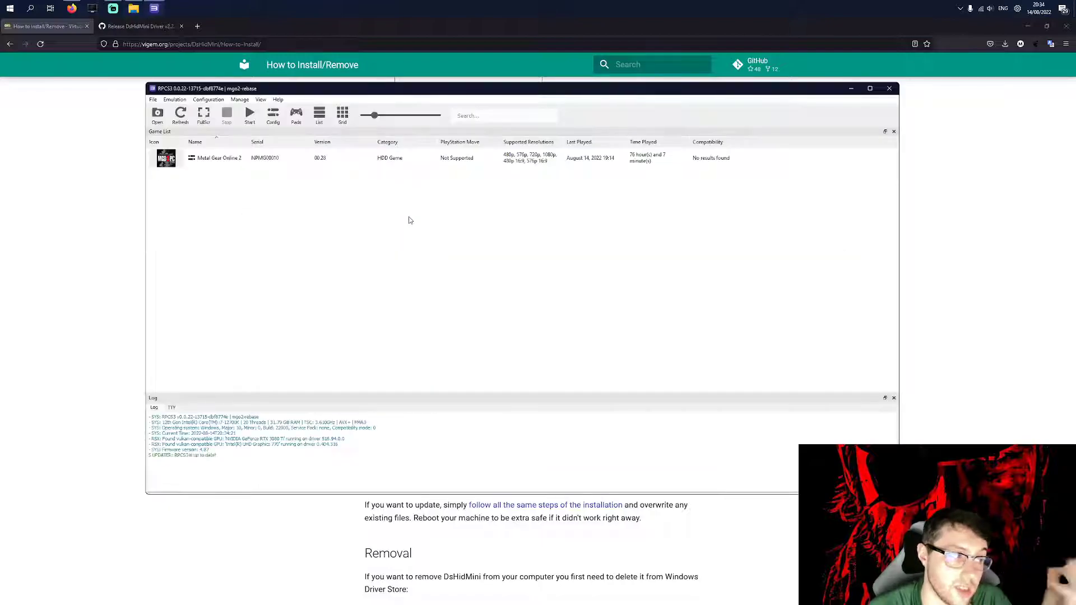
# Step: Open RPCS3's Gamepad Settings from Pads and move the window fully into view
pyautogui.click(295, 119)
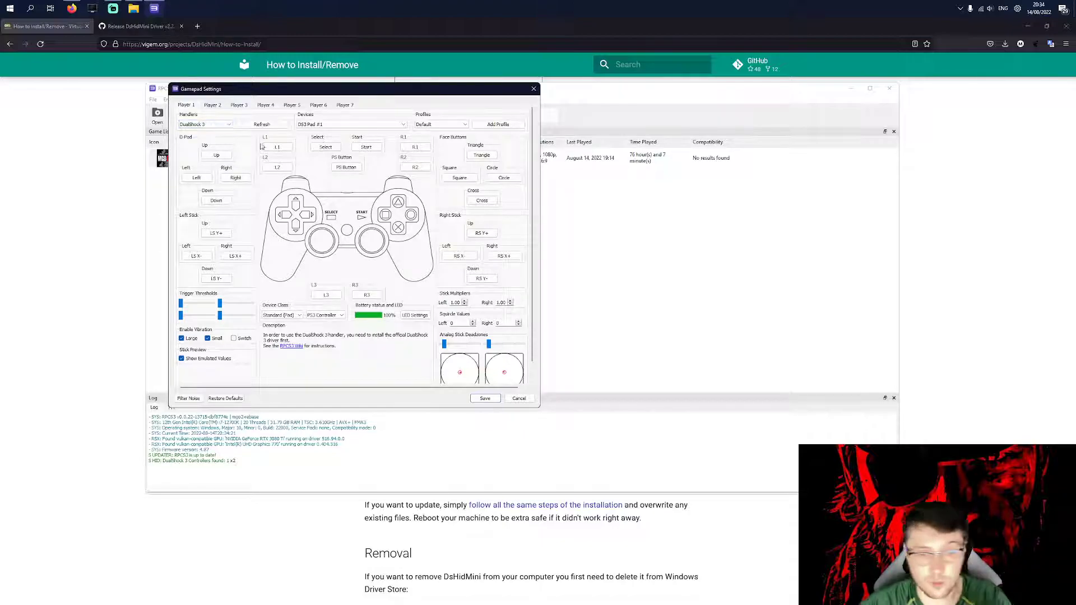
pyautogui.moveTo(410, 91); pyautogui.dragTo(562, 45)
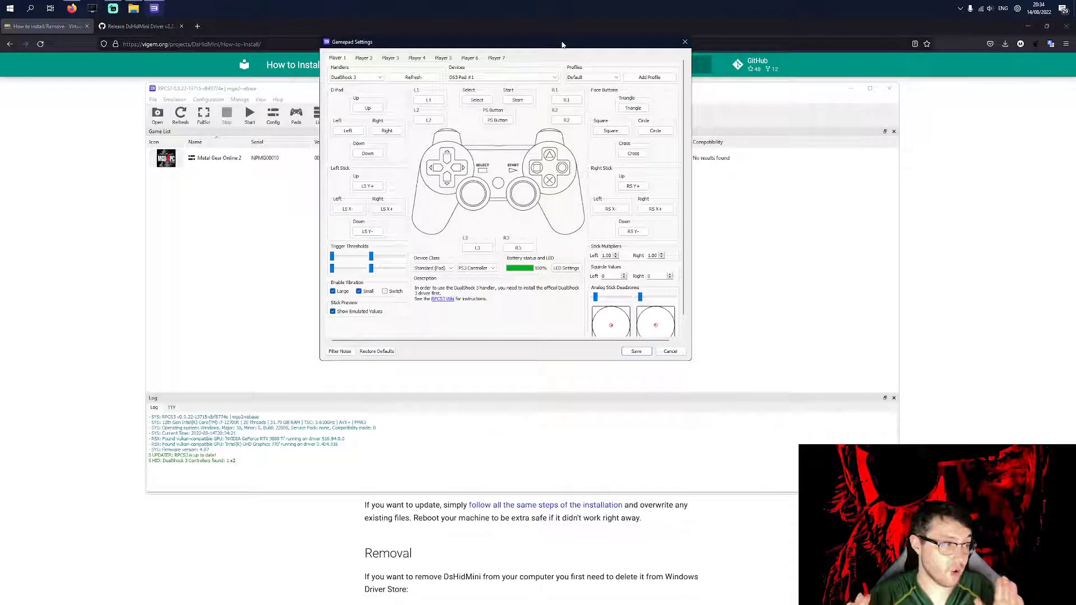